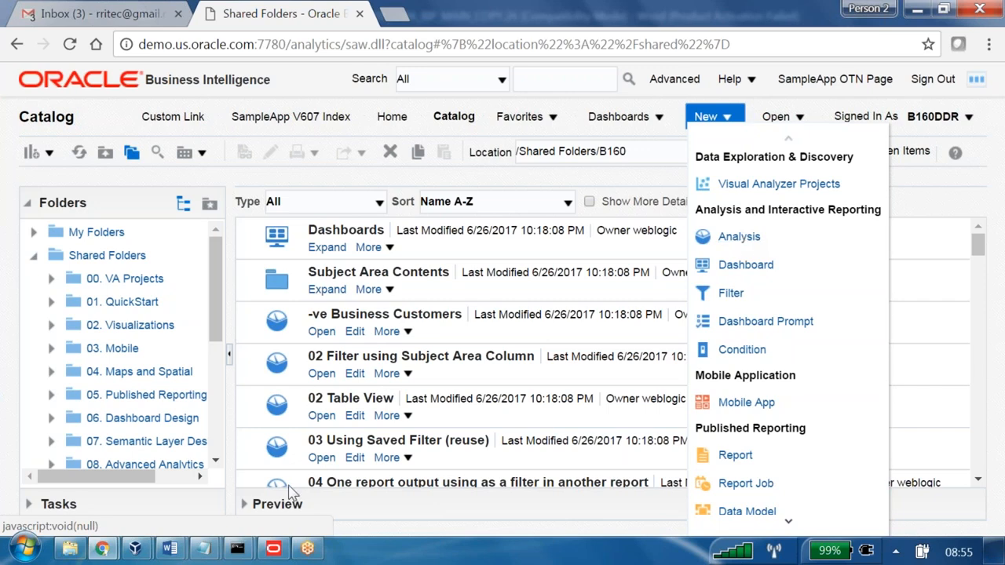
Switch to the Edit Dashboard browser window and dismiss the Section 3 permissions without changing them.
mouse_move(107, 556)
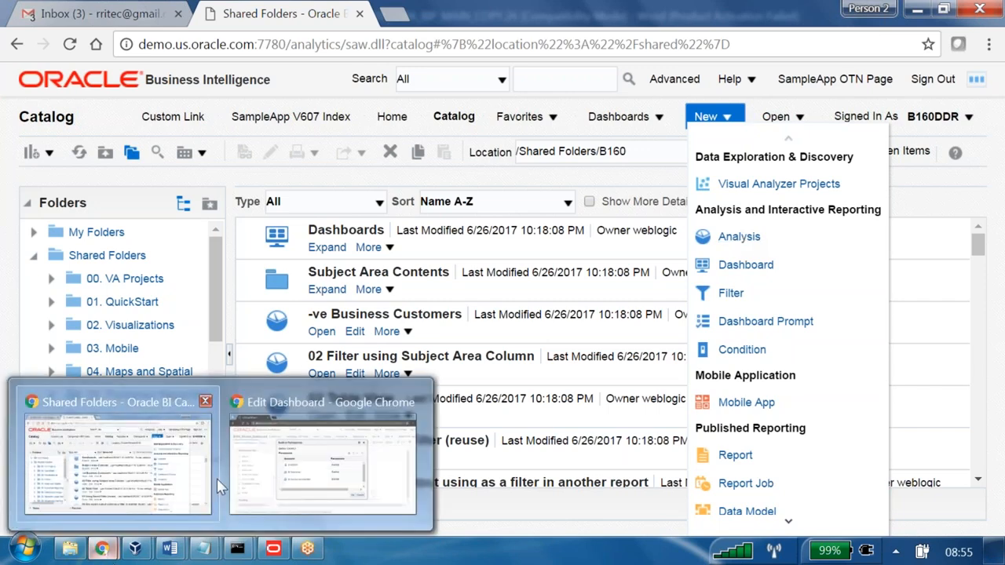
click(298, 465)
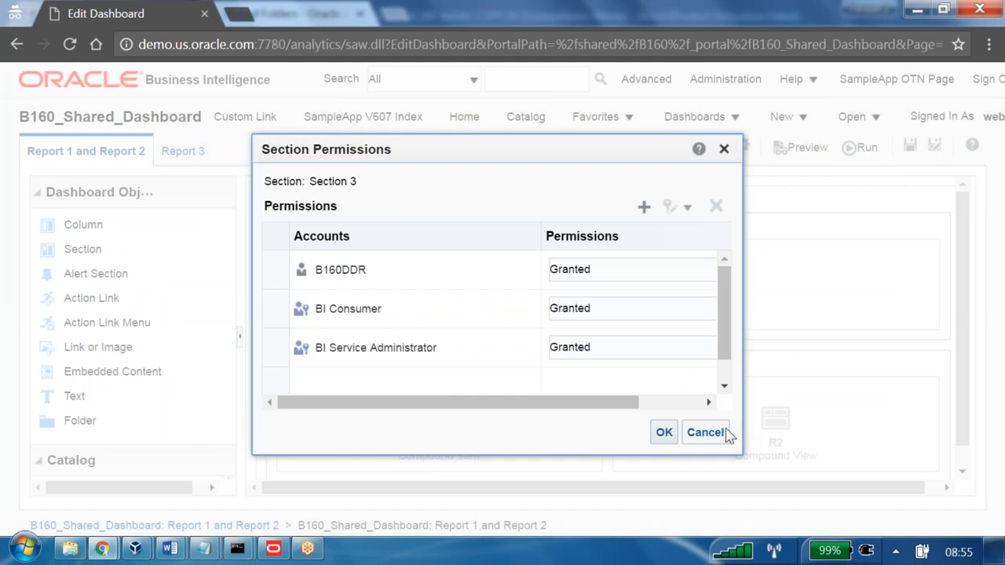
click(725, 432)
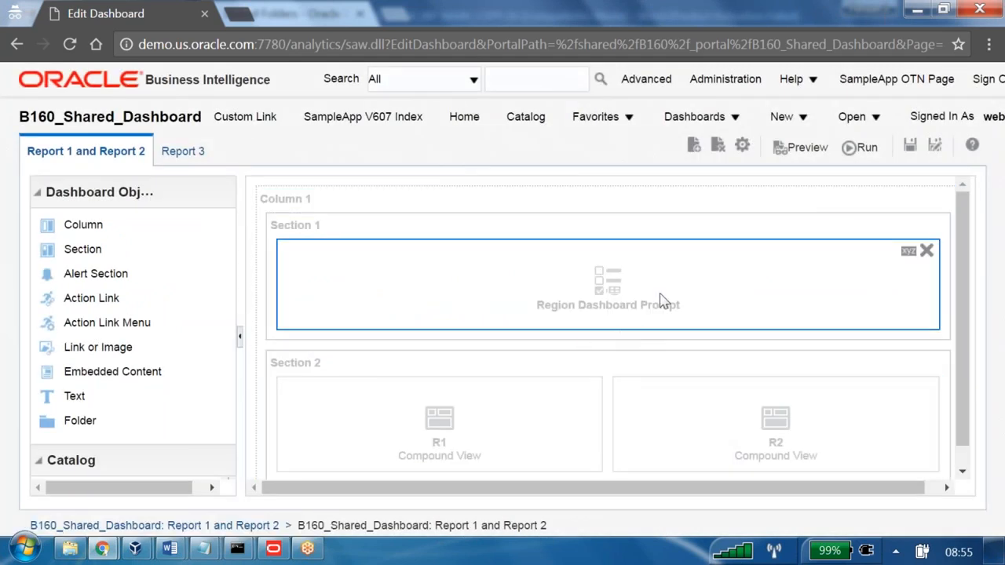
click(997, 119)
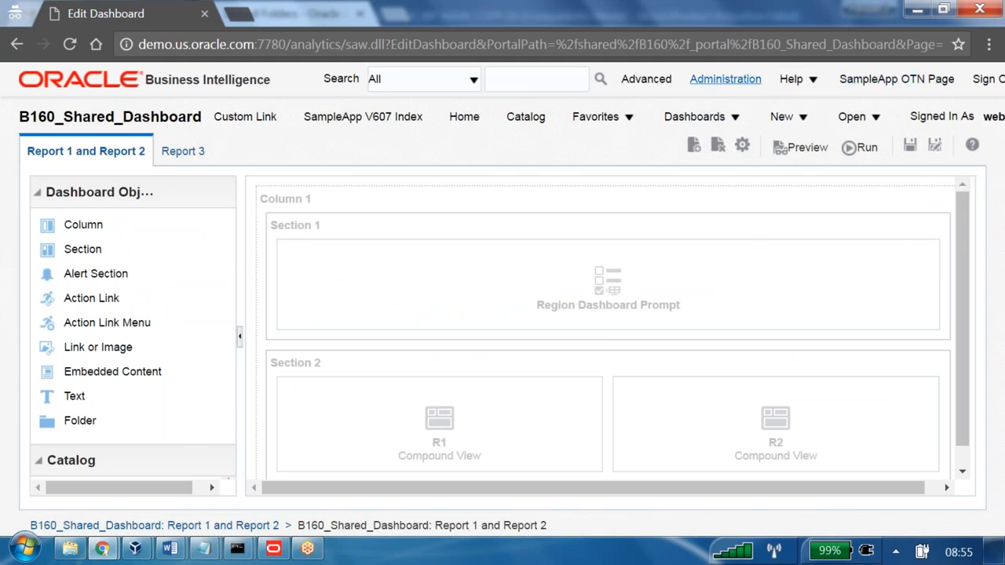
Open the Manage Privileges page in Administration and locate the Access to Answers privilege and its assigned role.
click(726, 79)
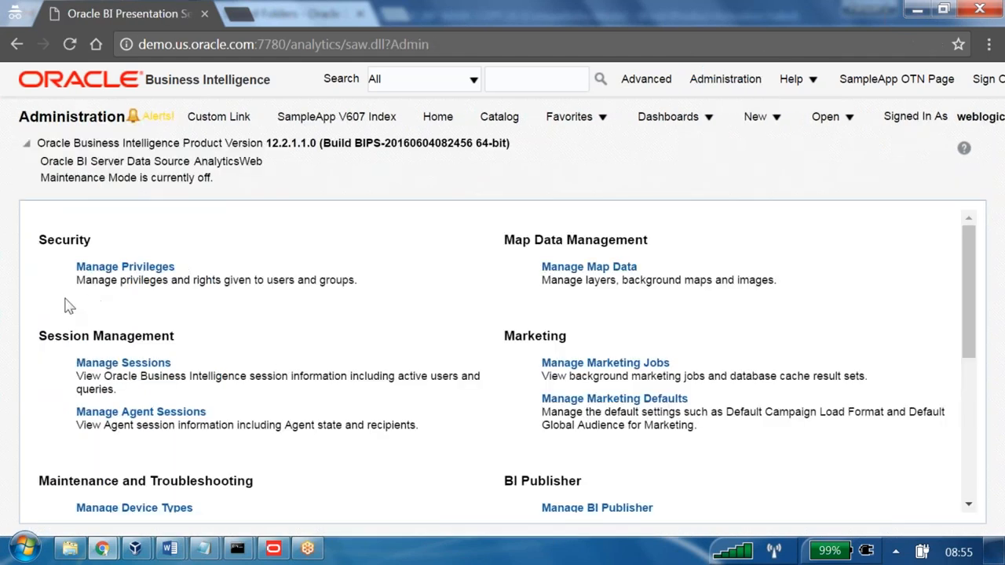
drag(76, 286, 361, 288)
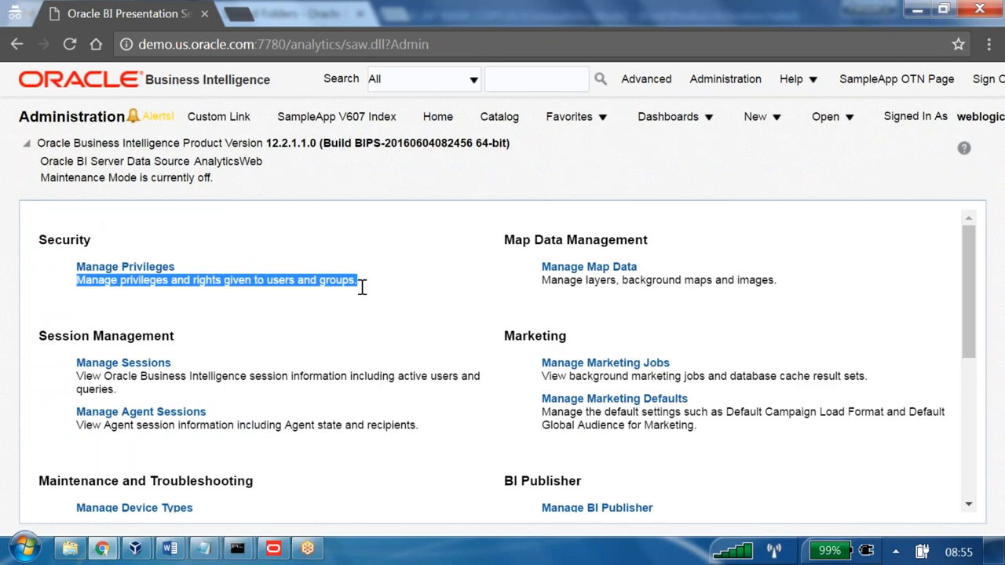
click(161, 271)
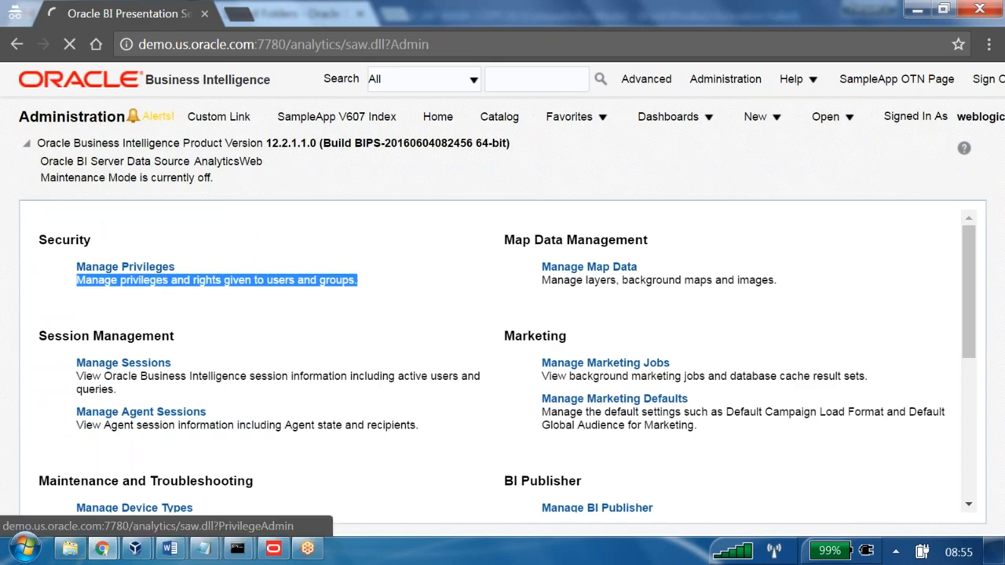
drag(35, 389, 353, 258)
click(384, 276)
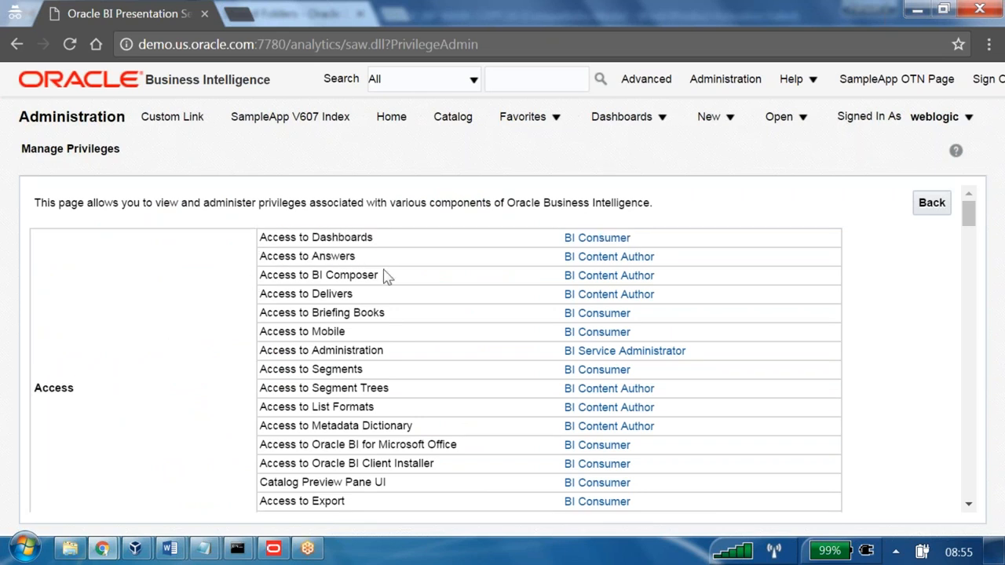
drag(260, 257, 688, 261)
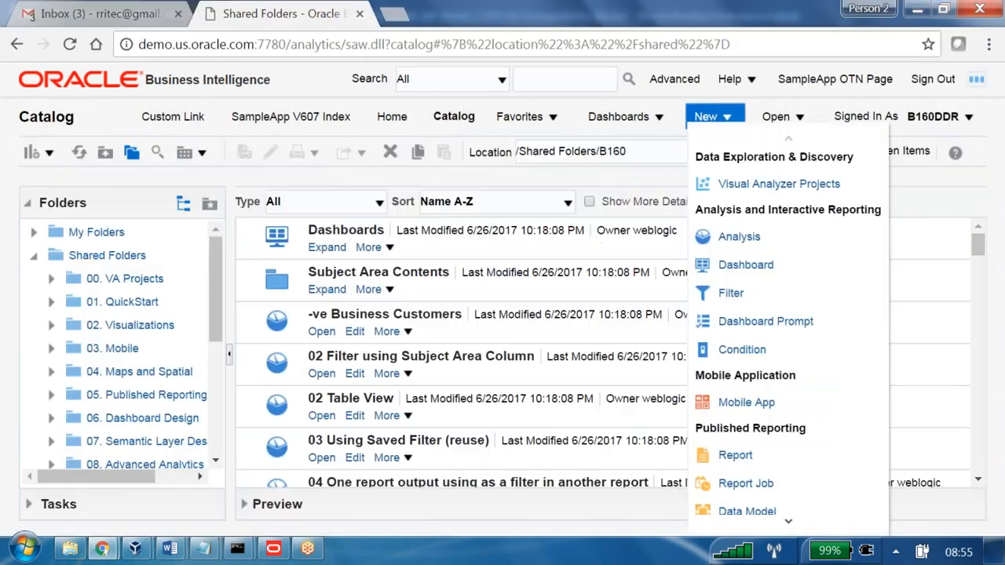
In the B160DDR browser session, examine the account's roles and catalog groups, especially BI Content Author.
click(935, 116)
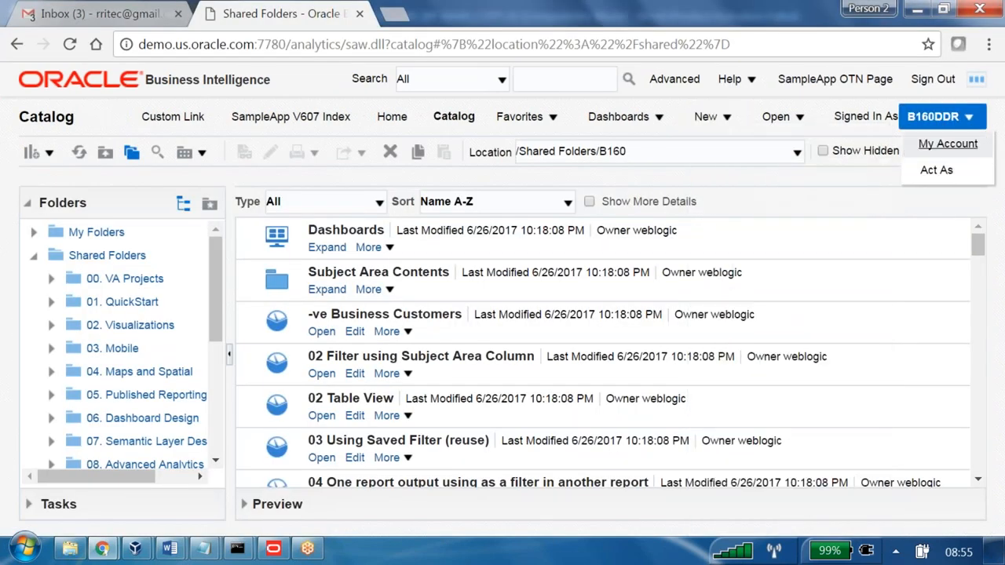
click(934, 145)
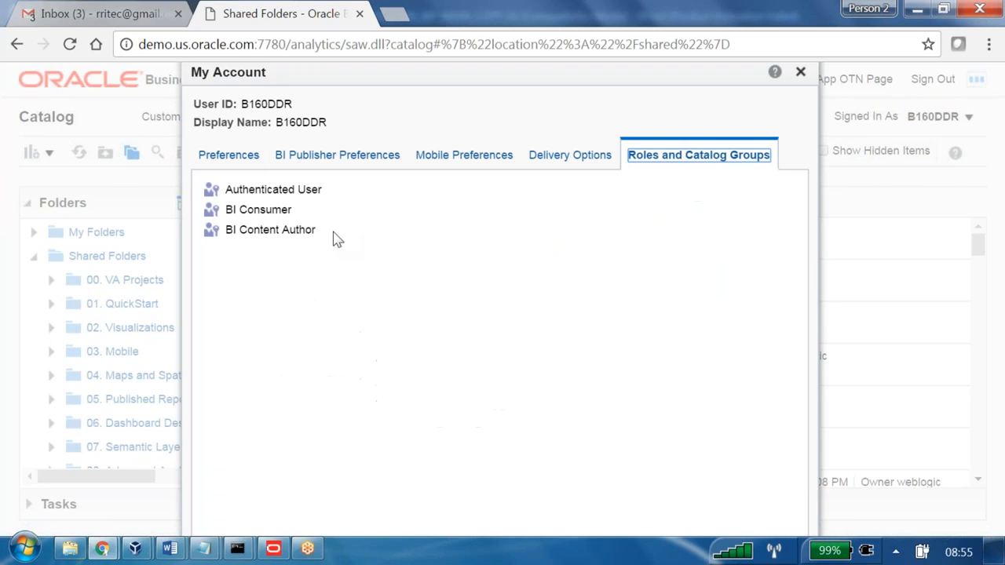
drag(331, 238, 226, 240)
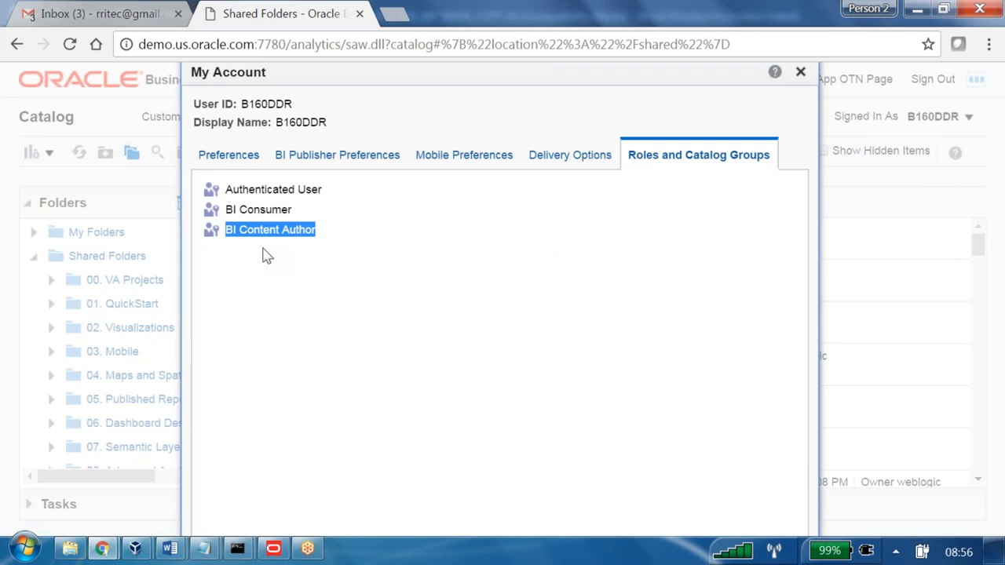
key(alt+Tab)
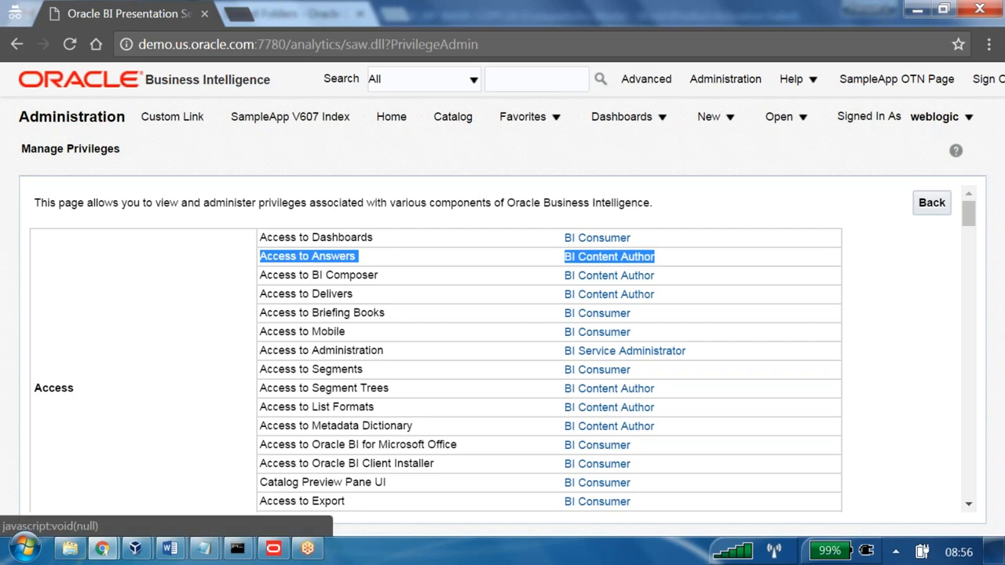
click(609, 257)
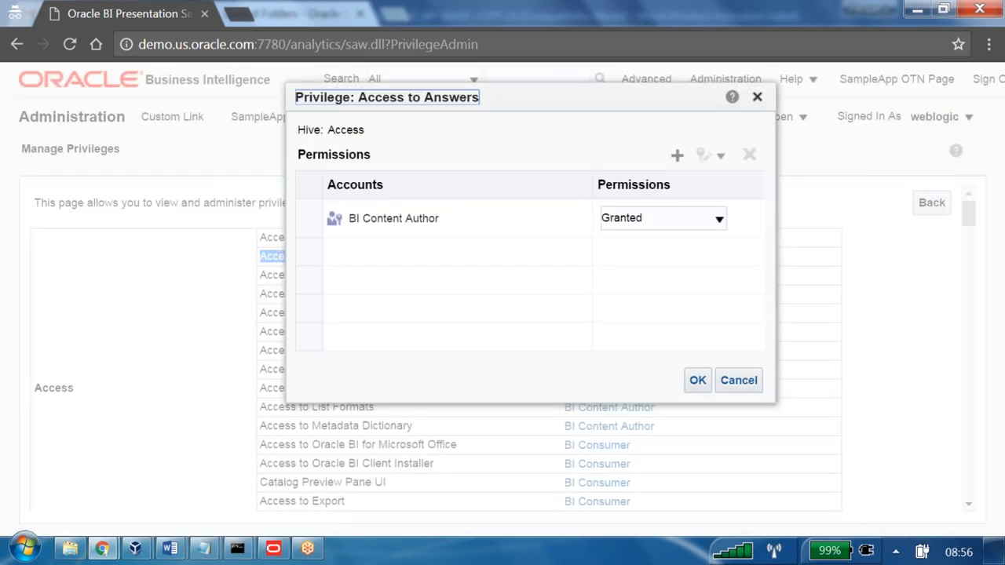
click(677, 156)
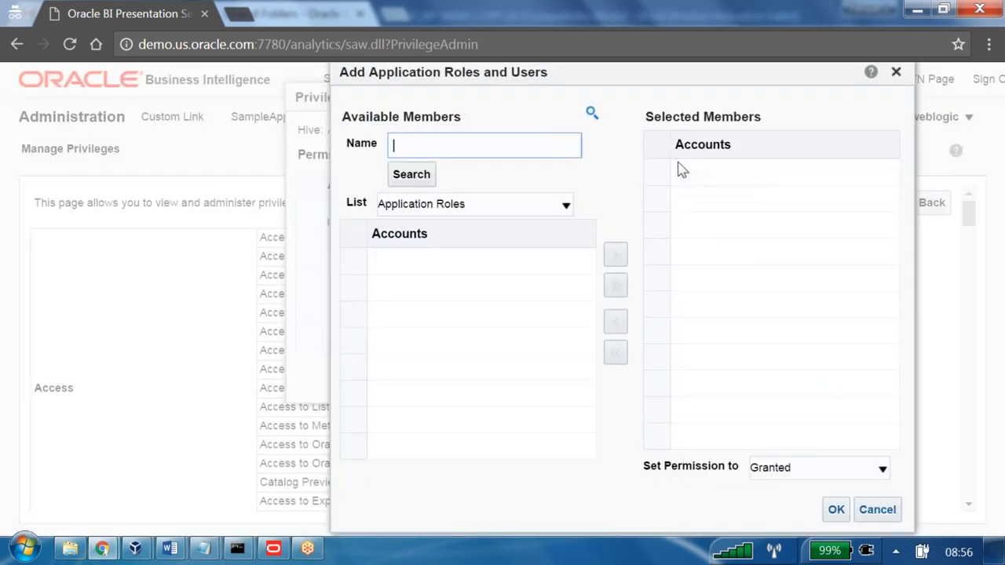
text(B160)
click(552, 210)
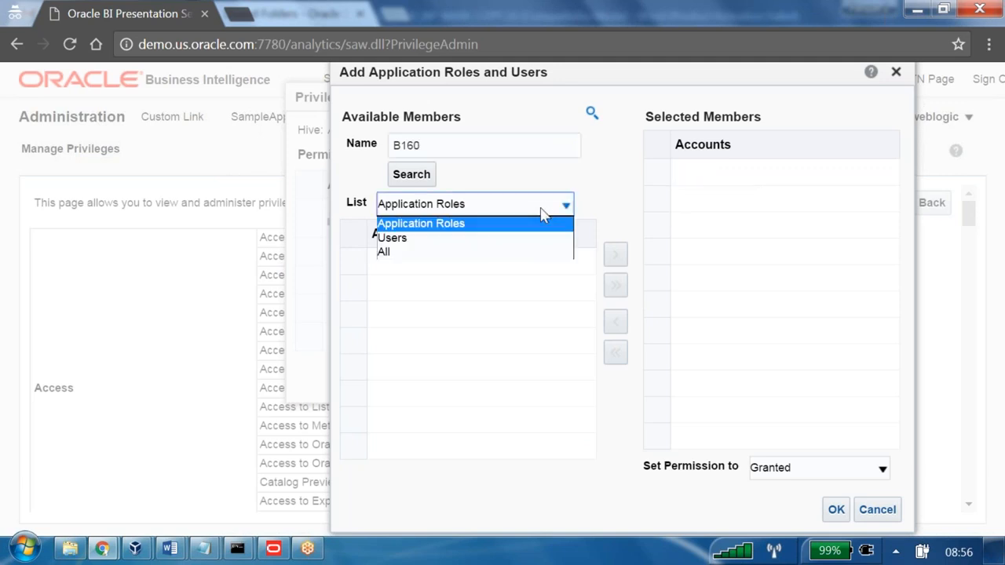
click(443, 238)
click(419, 261)
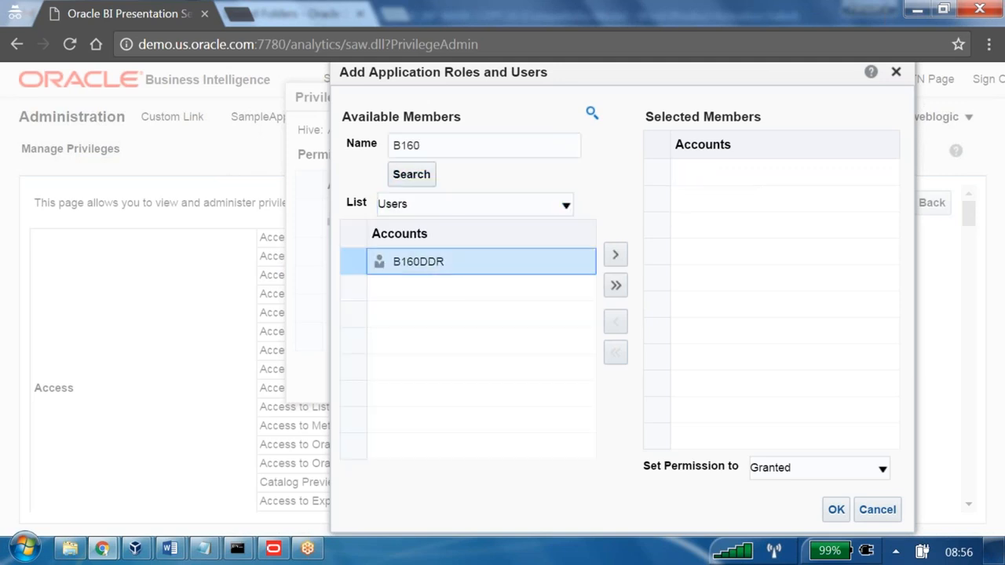
click(615, 254)
Set the permission for B160DDR to Denied and apply the Access to Answers privilege change.
click(779, 468)
click(786, 502)
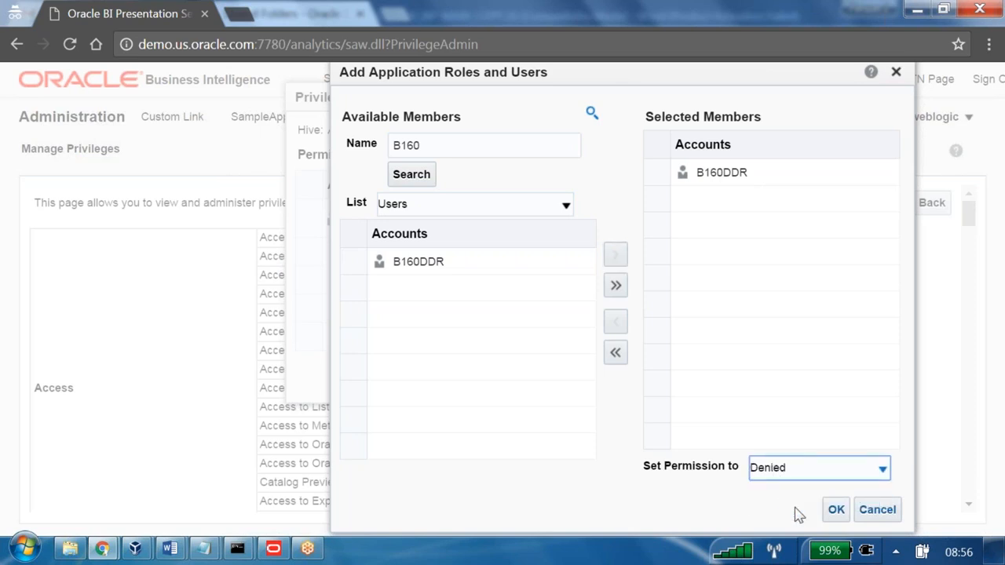
click(831, 509)
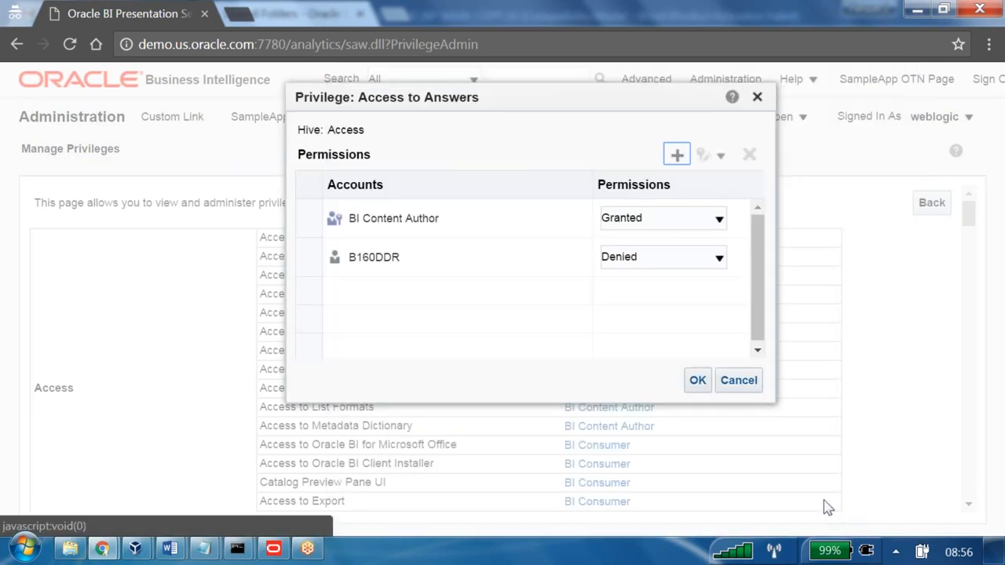
click(414, 271)
click(698, 380)
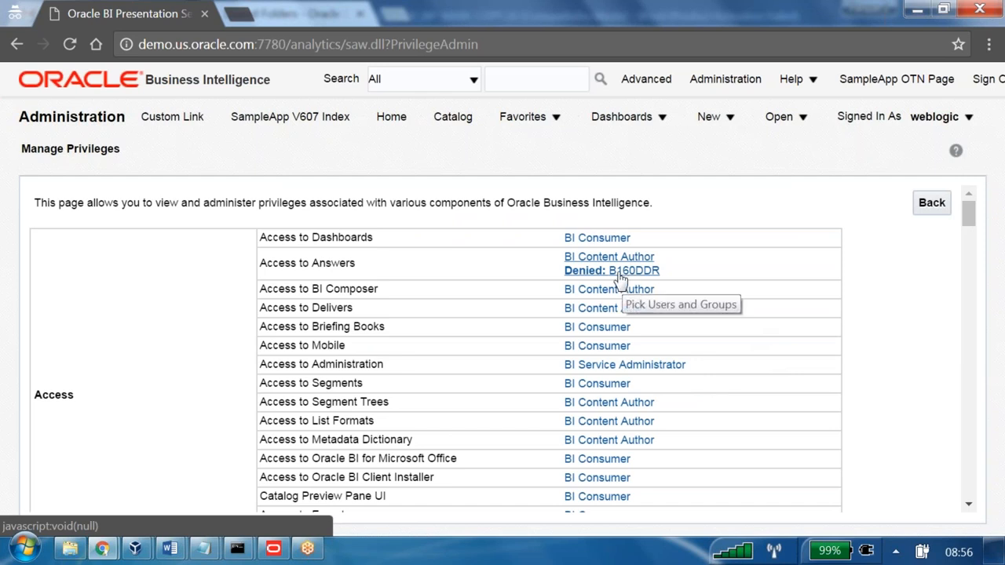
Sign out of both the weblogic and B160DDR sessions, and reopen the sign-in page in the B160DDR window.
click(981, 91)
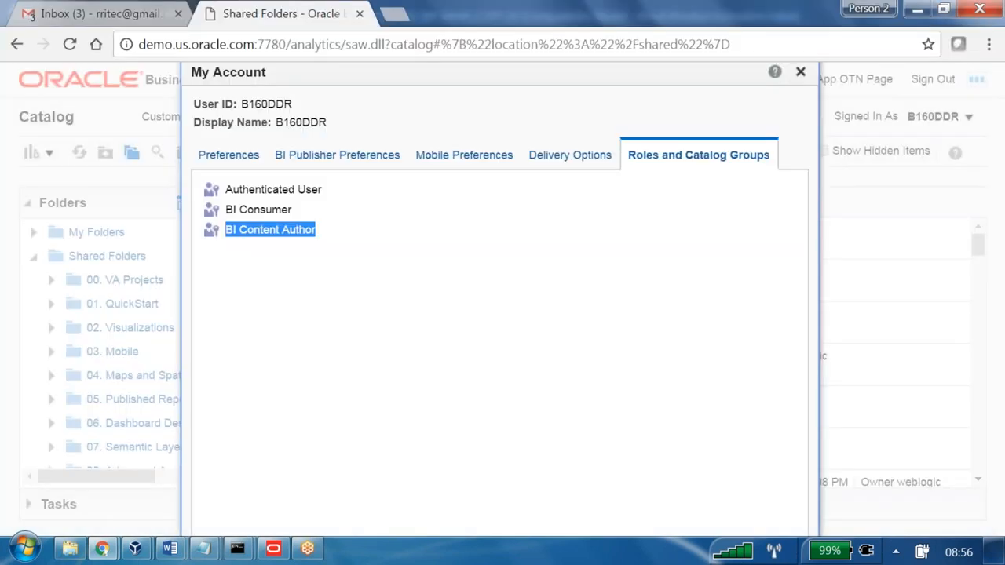
click(800, 73)
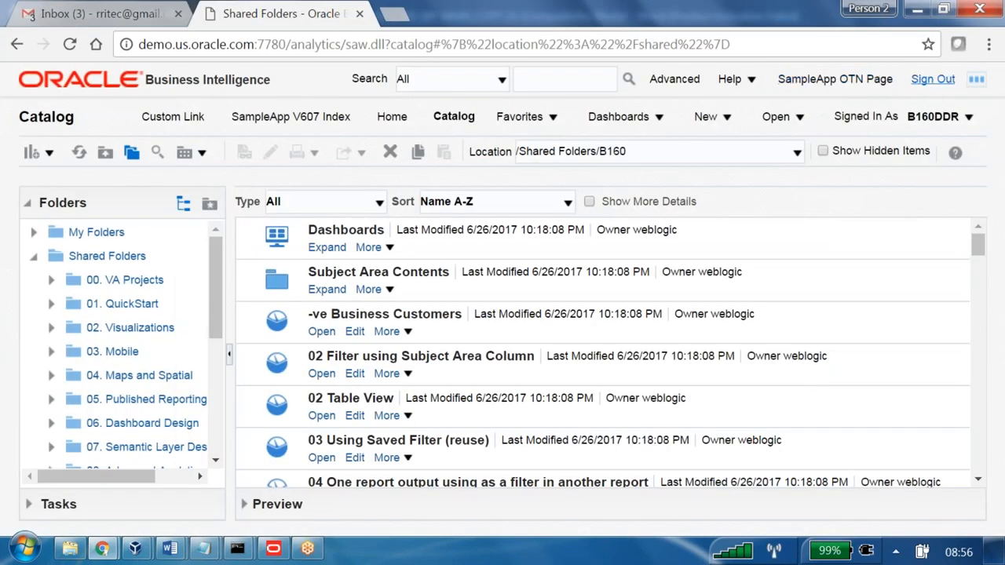
click(928, 80)
click(380, 322)
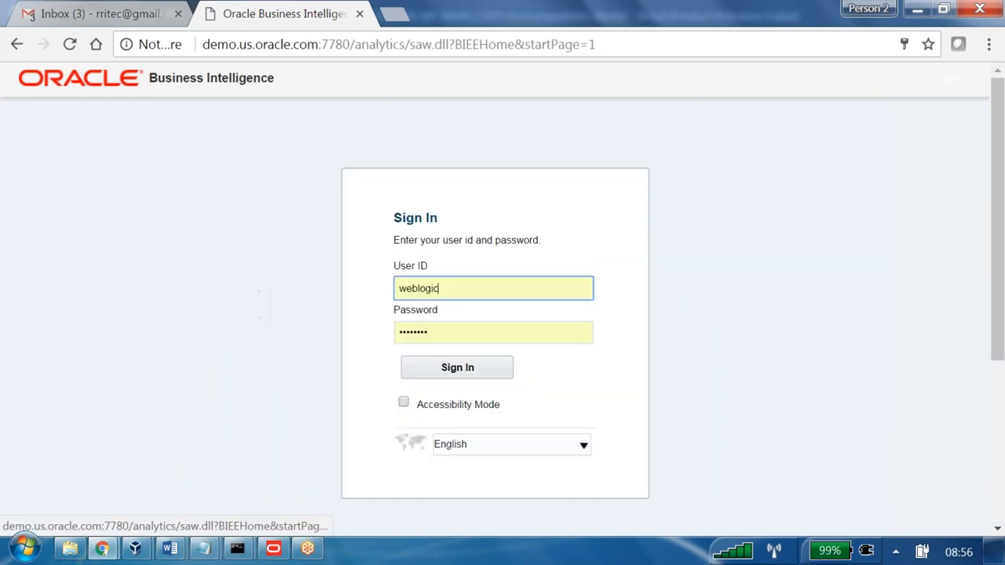
double_click(464, 288)
text(b16)
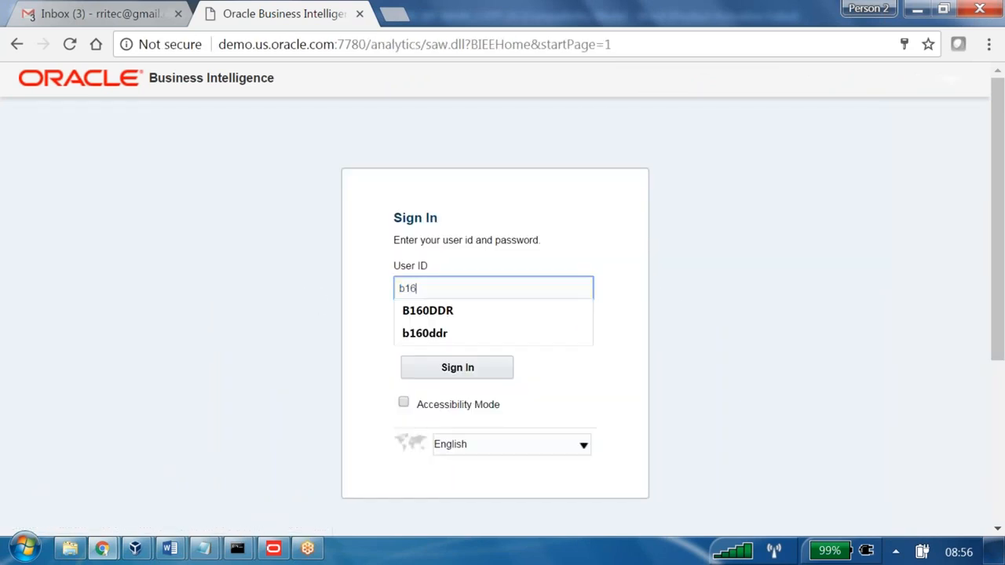
text(0ddr)
key(Tab)
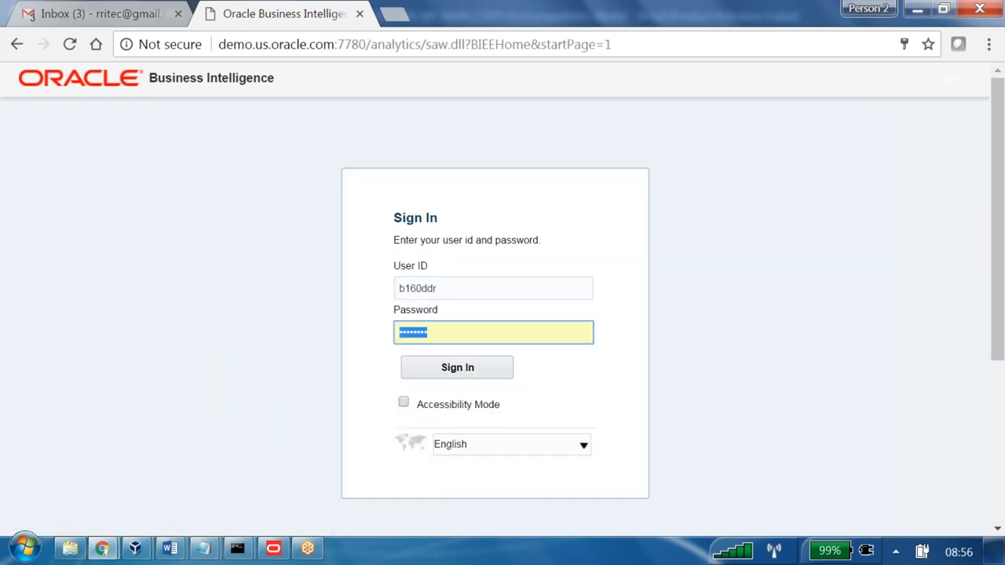
text(•••••••••)
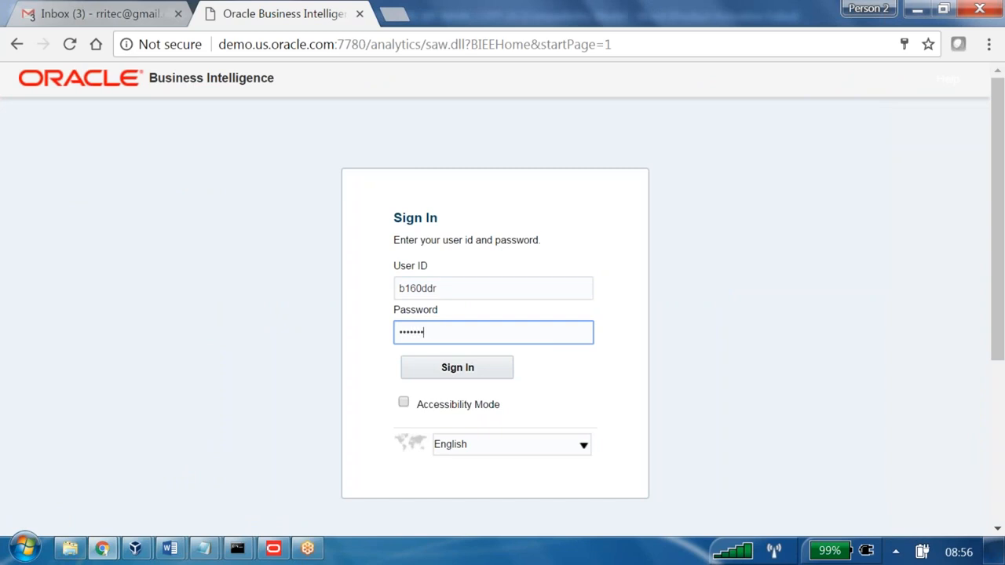
key(Return)
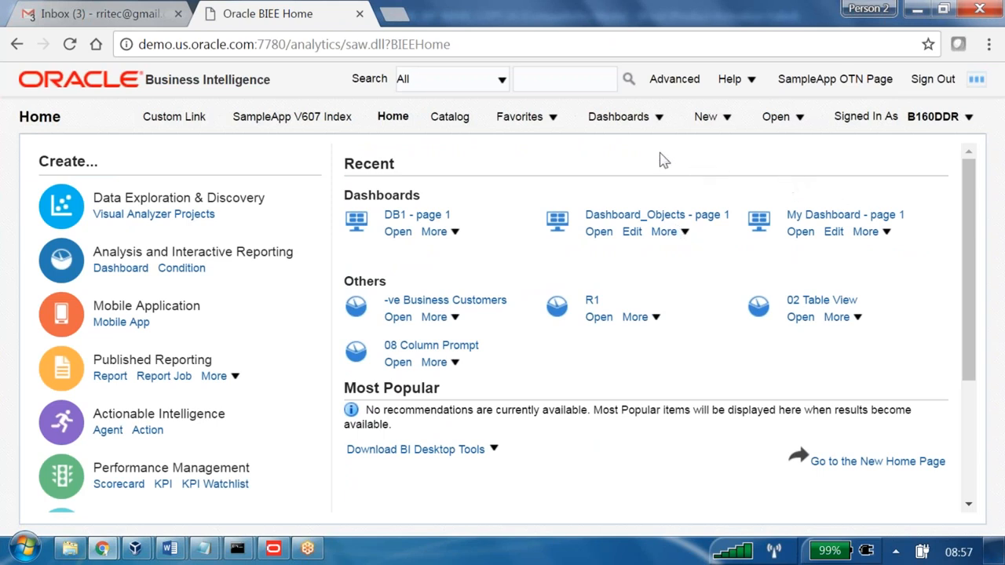
Check which new item types the B160DDR account can create, looking for Analysis.
click(534, 126)
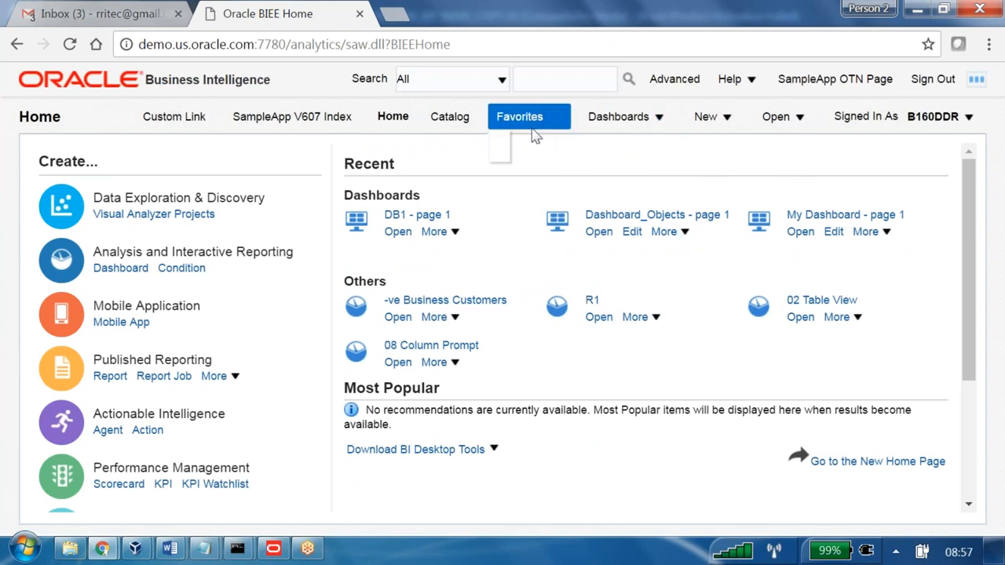
click(710, 118)
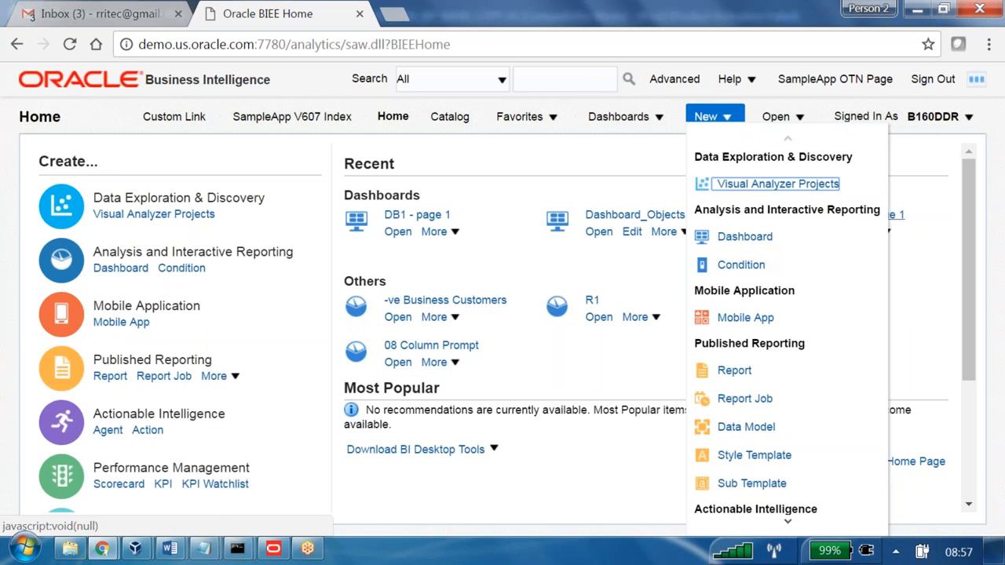
click(990, 388)
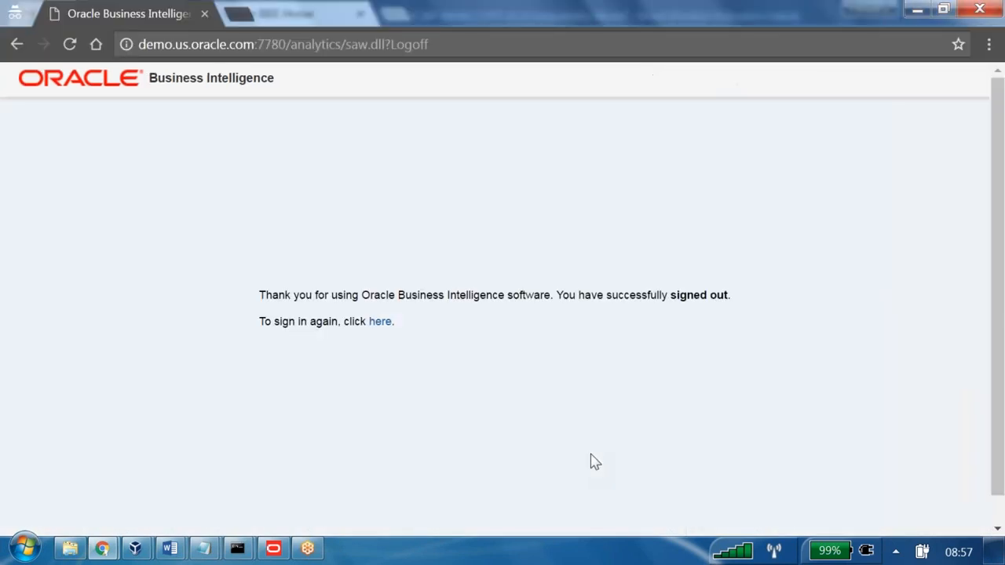
Switch to the Word course document and review the Privileges section's instructions for denying the Analysis option to the BxxxDDR user.
key(alt+Tab)
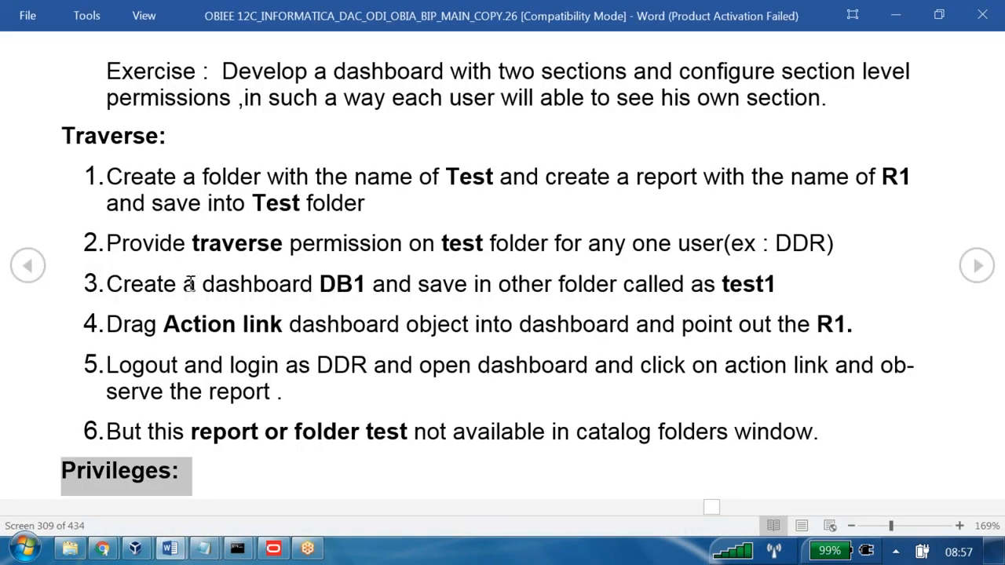
scroll(209, 412, down, 1)
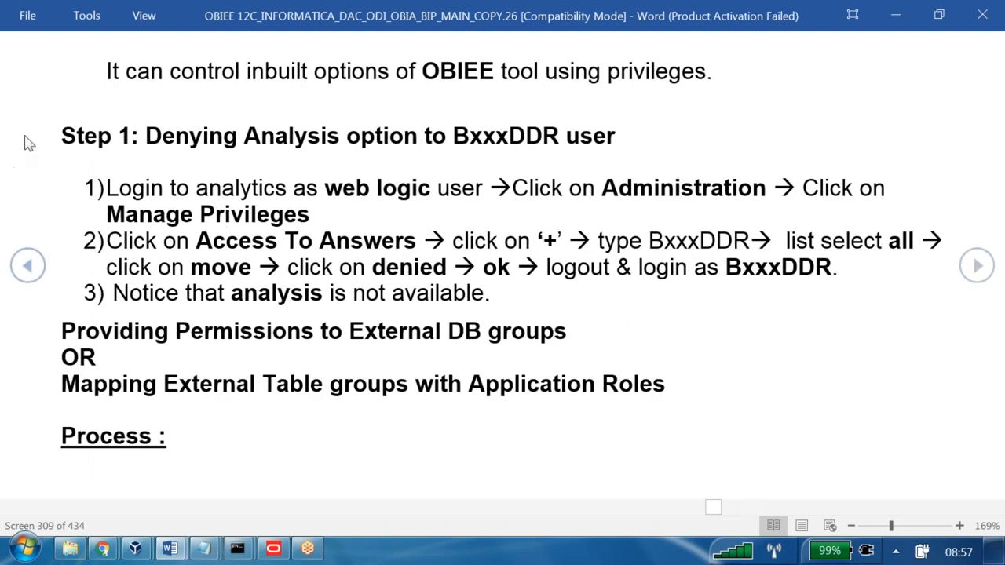
drag(116, 75, 704, 74)
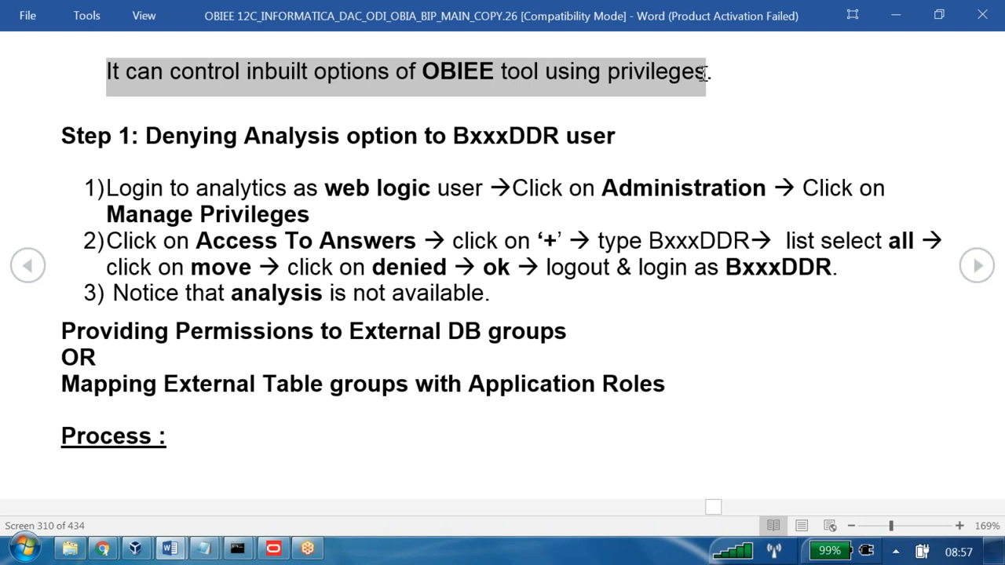
drag(164, 137, 601, 140)
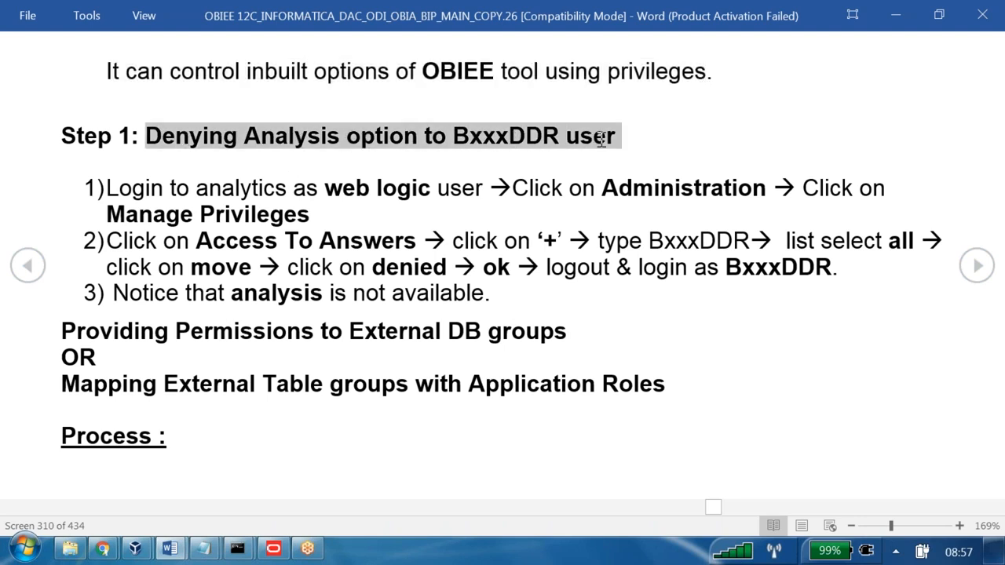
drag(138, 190, 433, 196)
drag(467, 193, 712, 205)
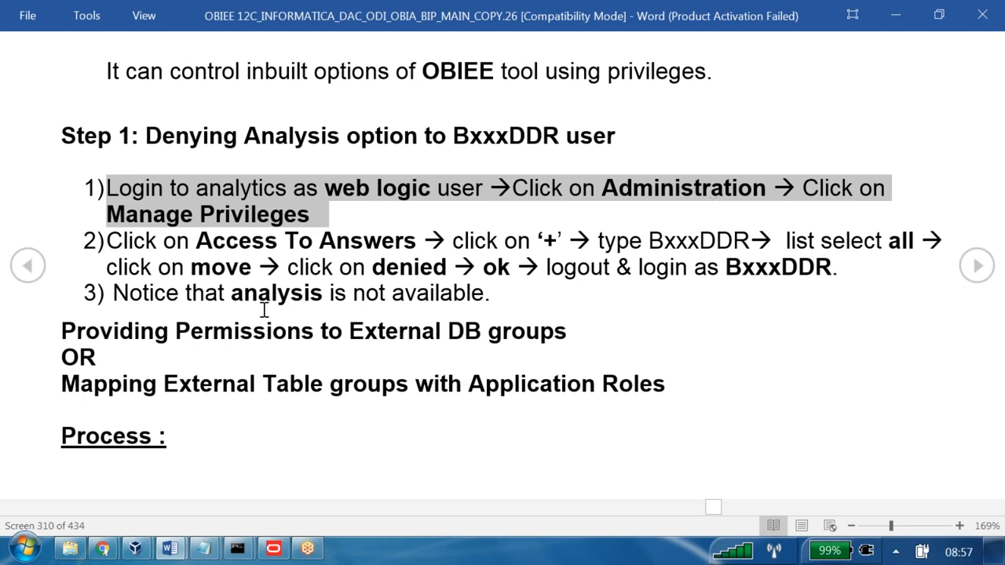
Review the numbered instructions under Step 1 for denying the Analysis option to the BxxxDDR user, highlighting them.
drag(134, 245, 671, 292)
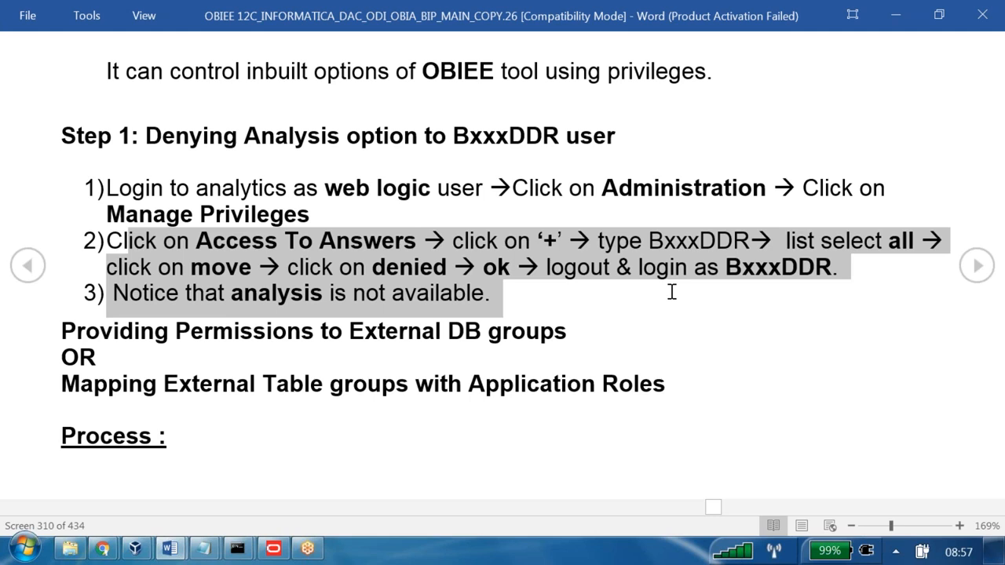
click(488, 303)
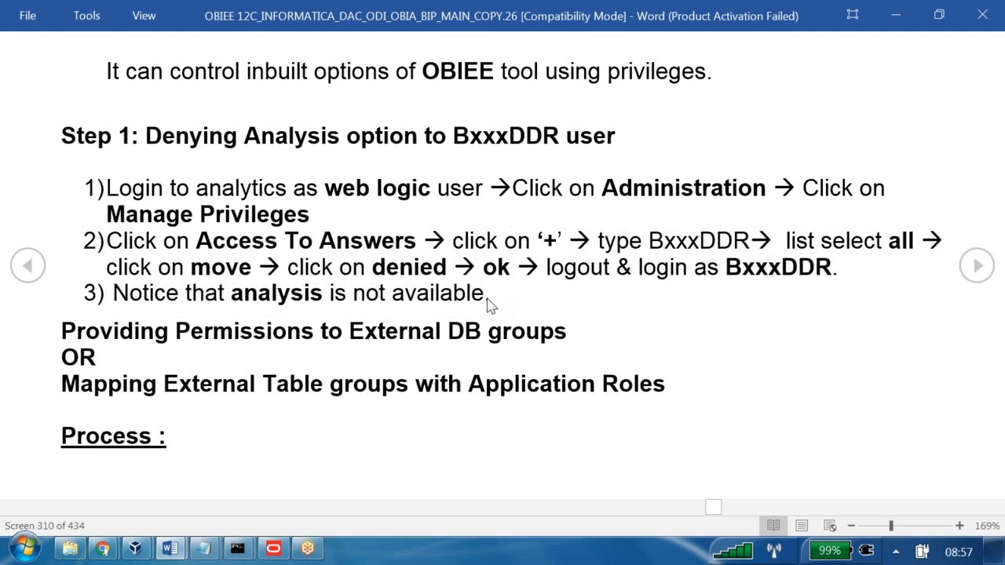
drag(495, 294, 77, 132)
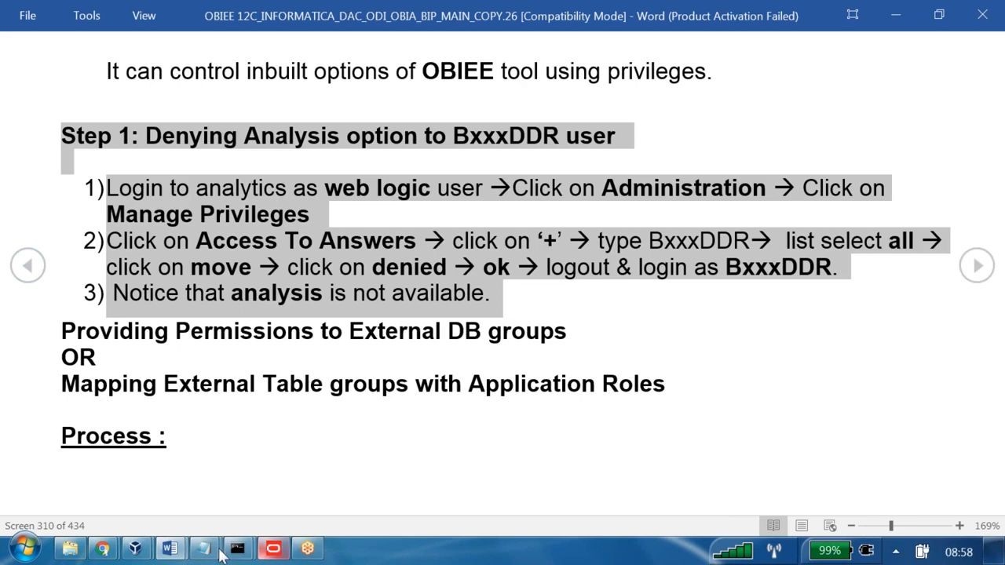
Switch to the Oracle BI home page in Chrome, sign out of that session, and sign back in as weblogic.
mouse_move(130, 555)
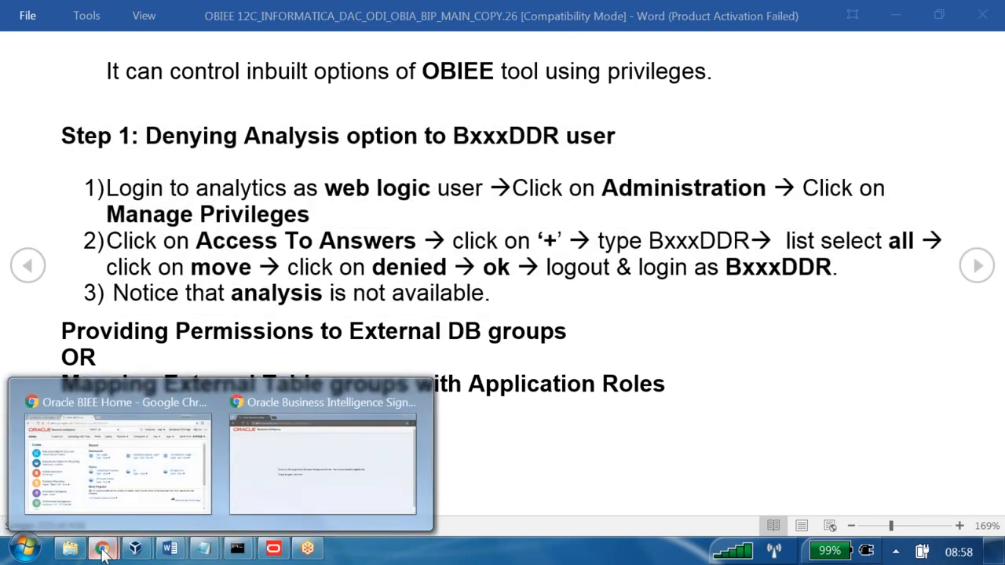
click(133, 514)
click(933, 79)
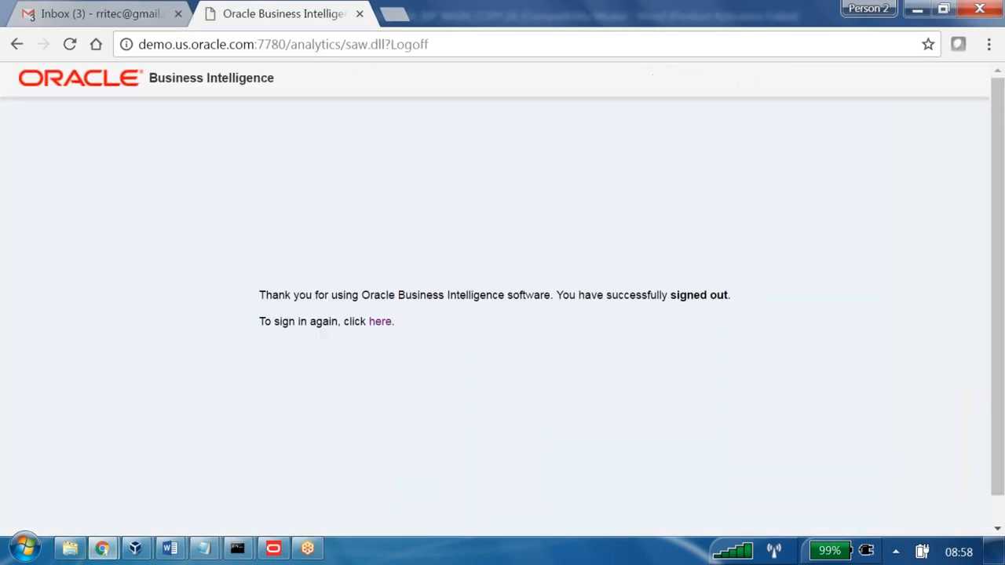
click(382, 321)
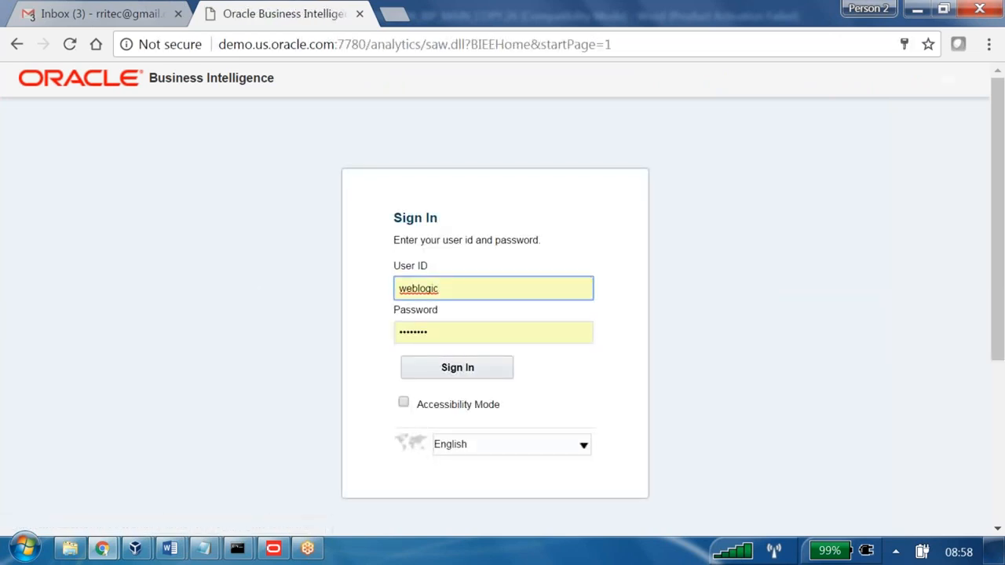
click(453, 373)
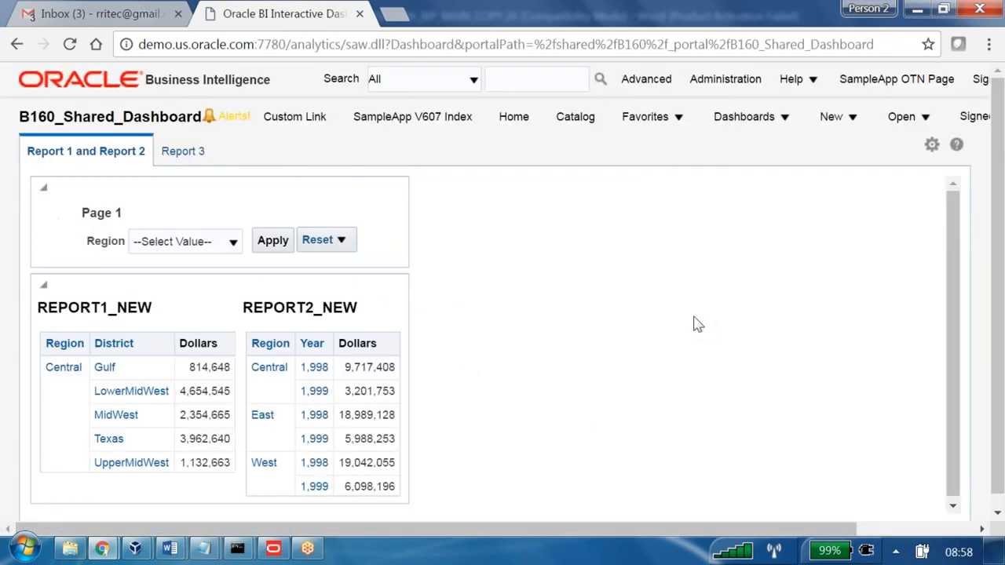
Open Manage Privileges in Administration and look through the Access, Actions and Admin privileges.
click(575, 116)
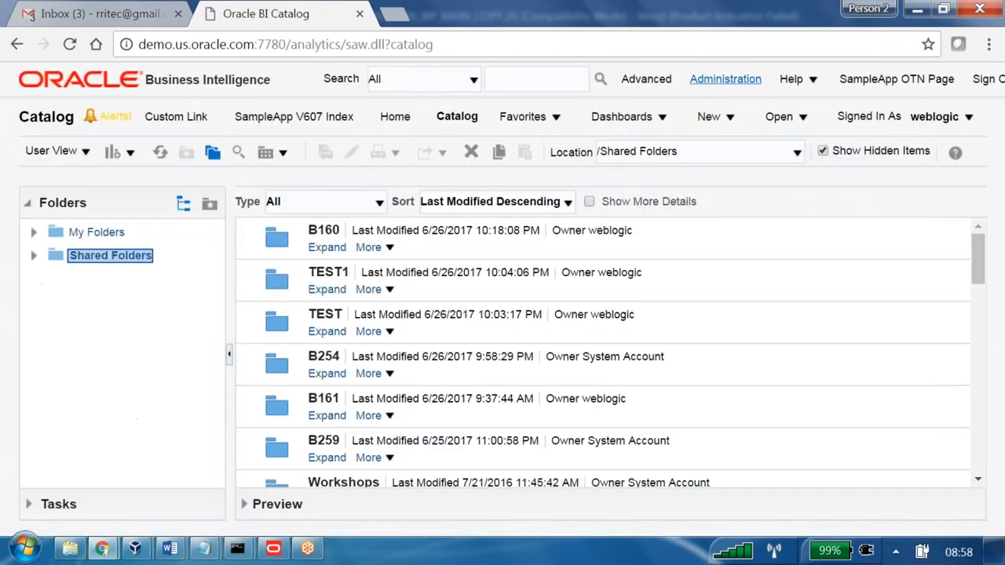
click(726, 79)
click(157, 268)
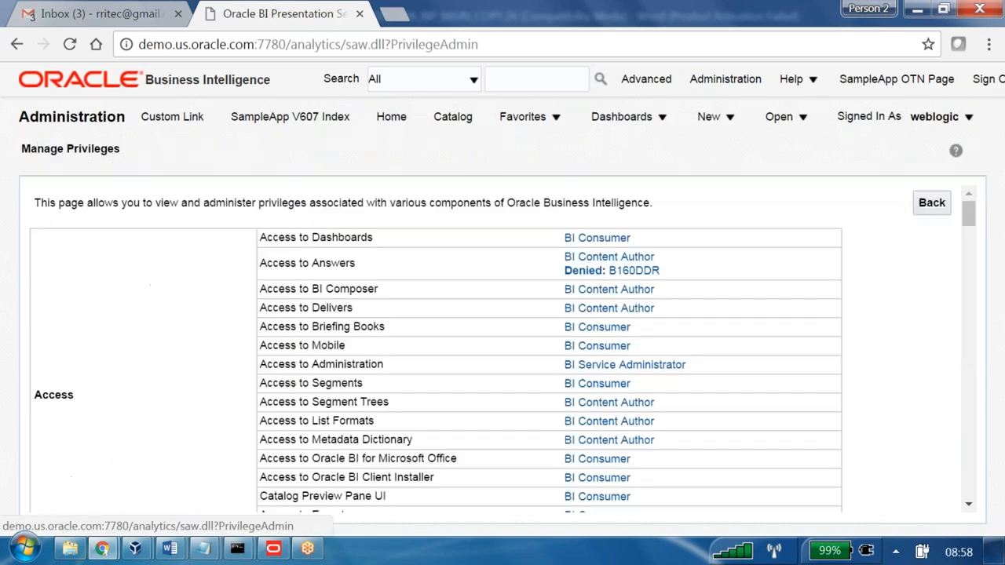
scroll(438, 310, down, 3)
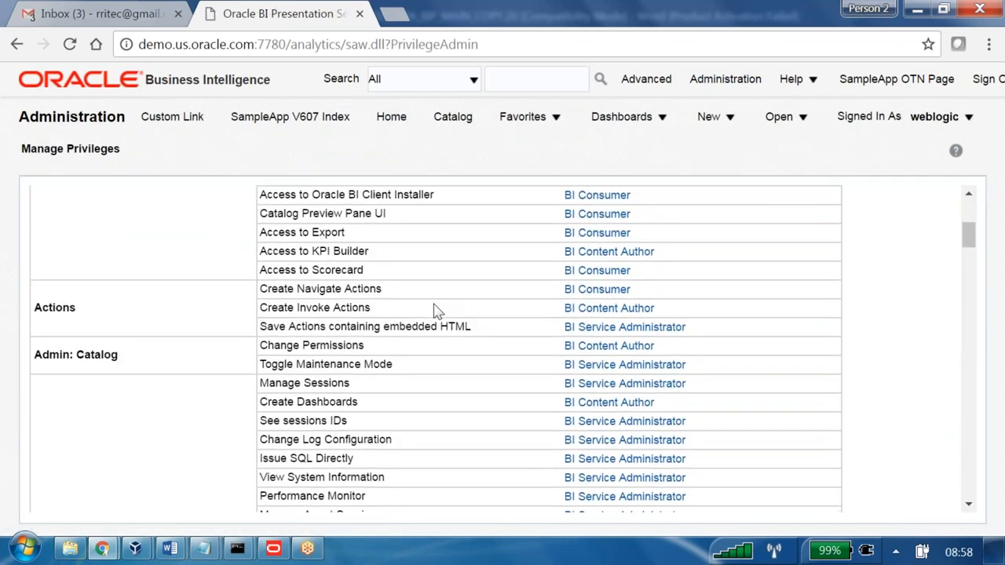
scroll(437, 310, down, 1)
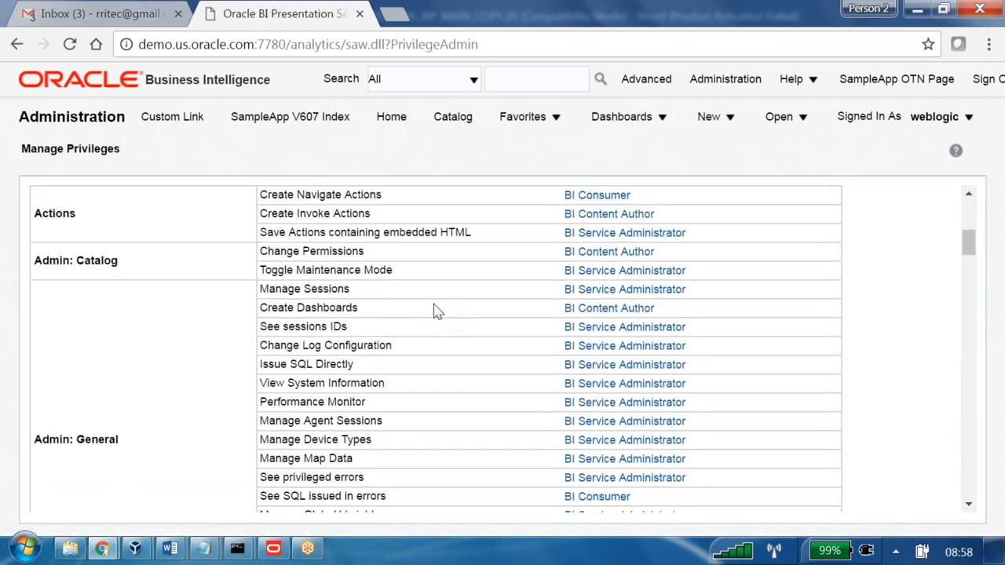
scroll(437, 311, down, 1)
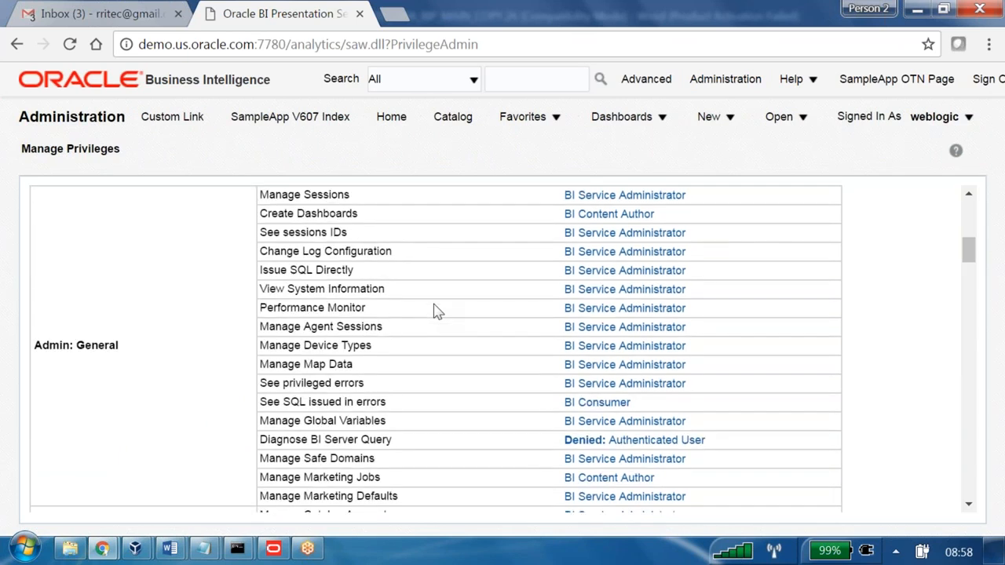
scroll(438, 311, down, 1)
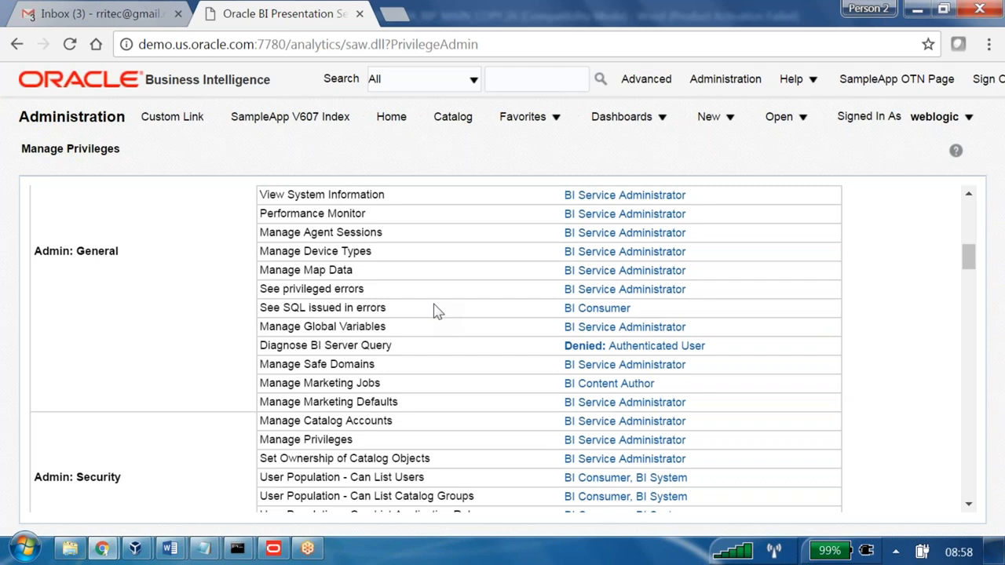
Search the Manage Privileges page for "down" to look for download privileges.
scroll(437, 311, up, 1)
key(ctrl+f)
text(do)
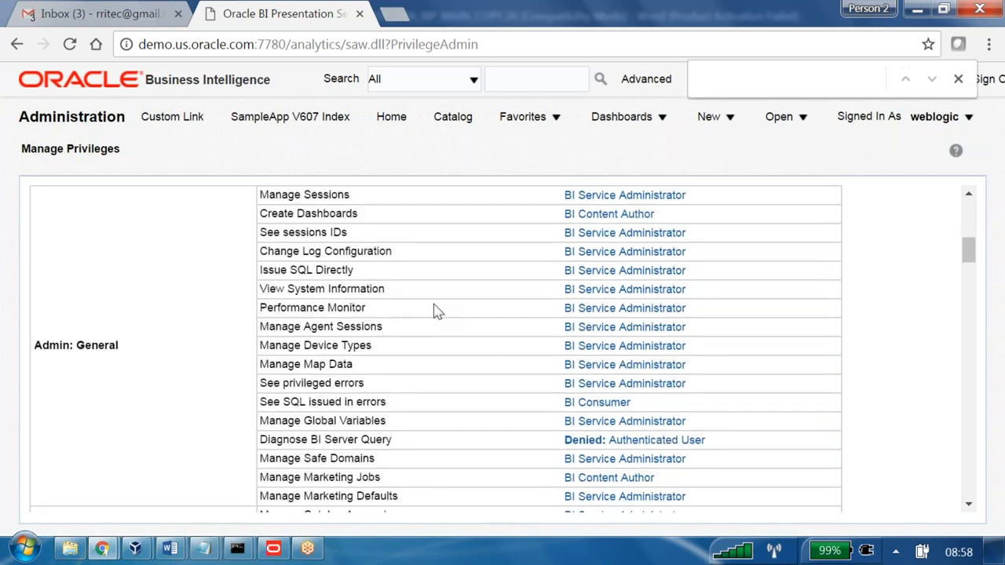
text(wn)
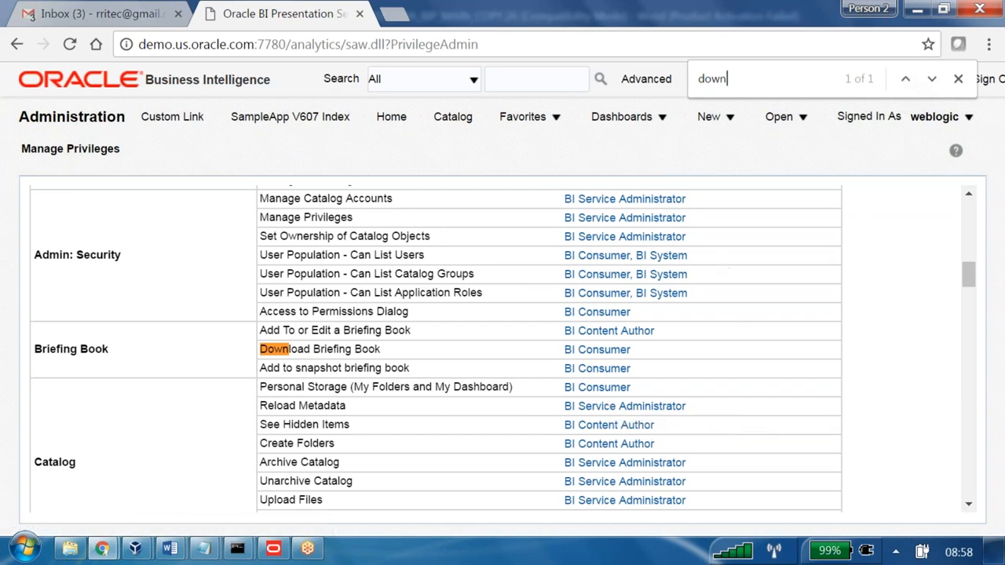
Search the privileges page for "ex" instead, examine the Access to Export match, and close the search.
key(BackSpace)
key(BackSpace)
key(BackSpace)
key(BackSpace)
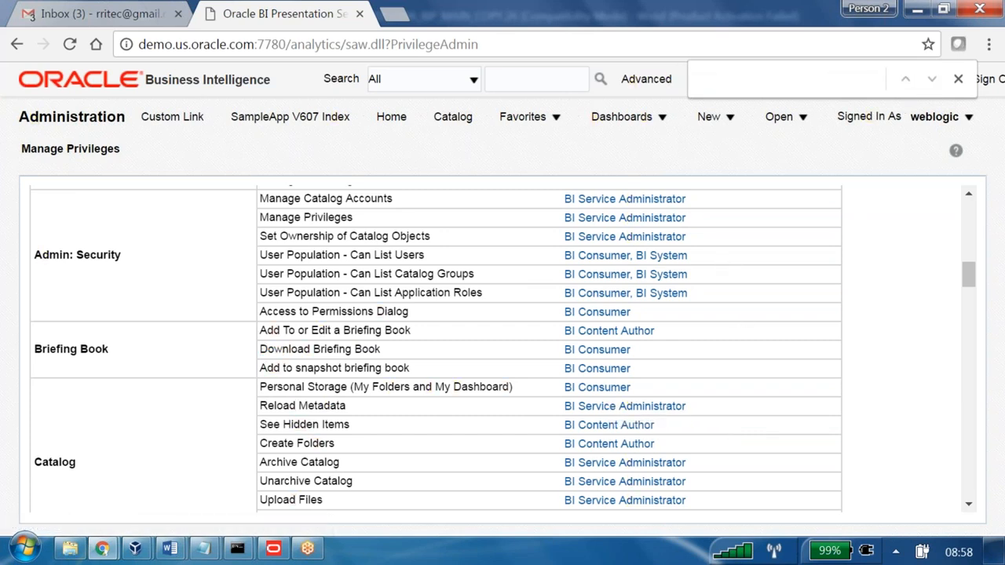
text(ex)
click(933, 80)
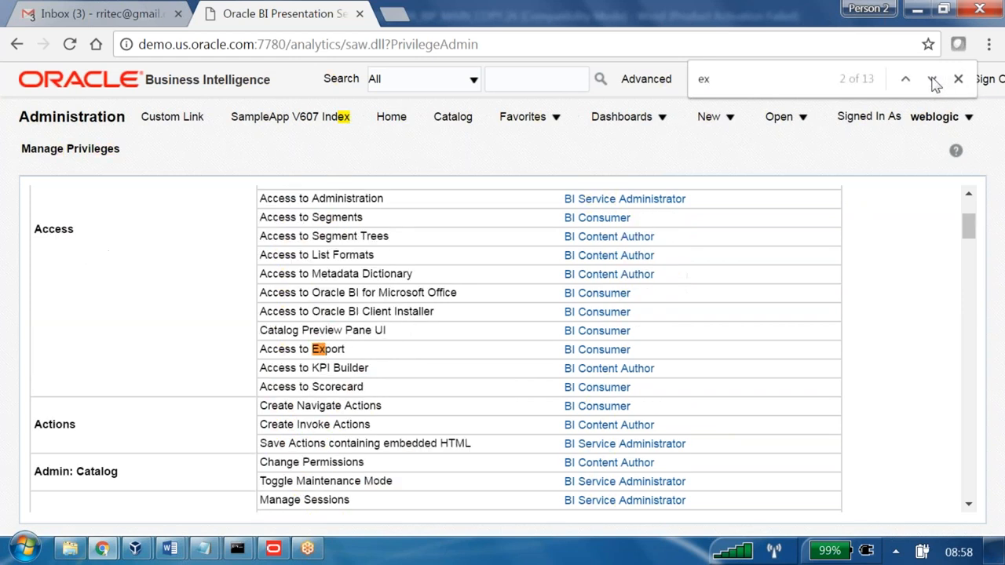
click(933, 80)
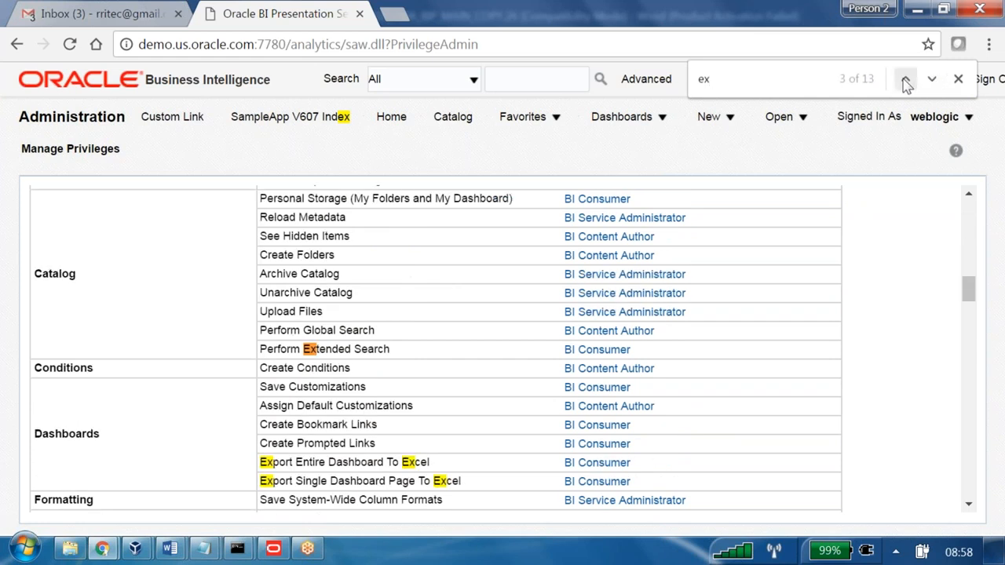
click(905, 80)
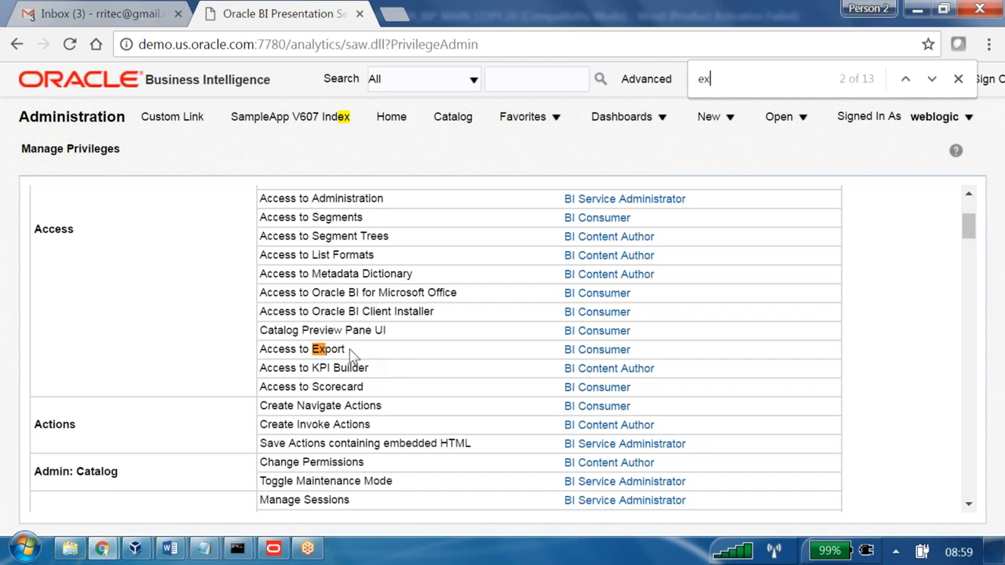
drag(276, 350, 255, 351)
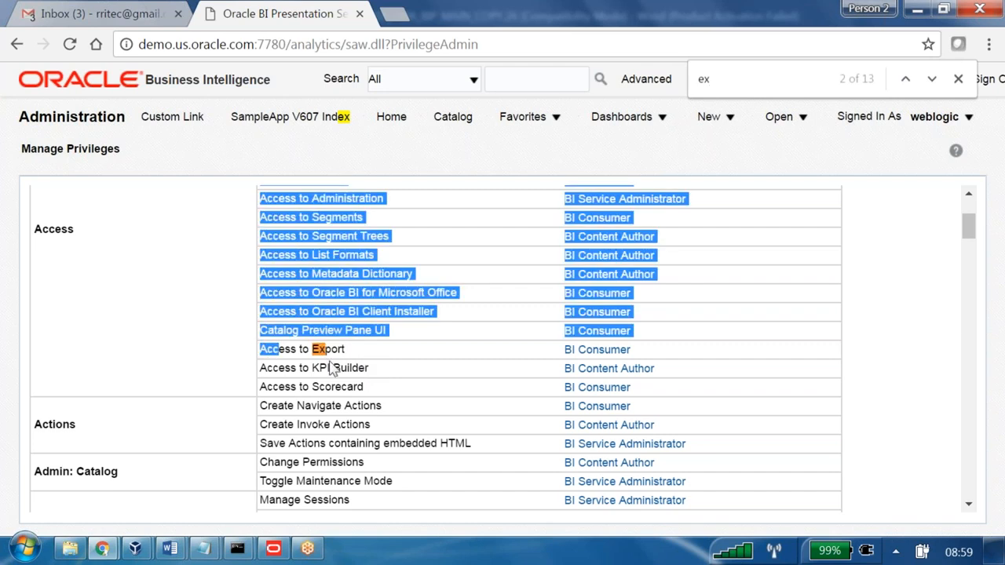
click(345, 355)
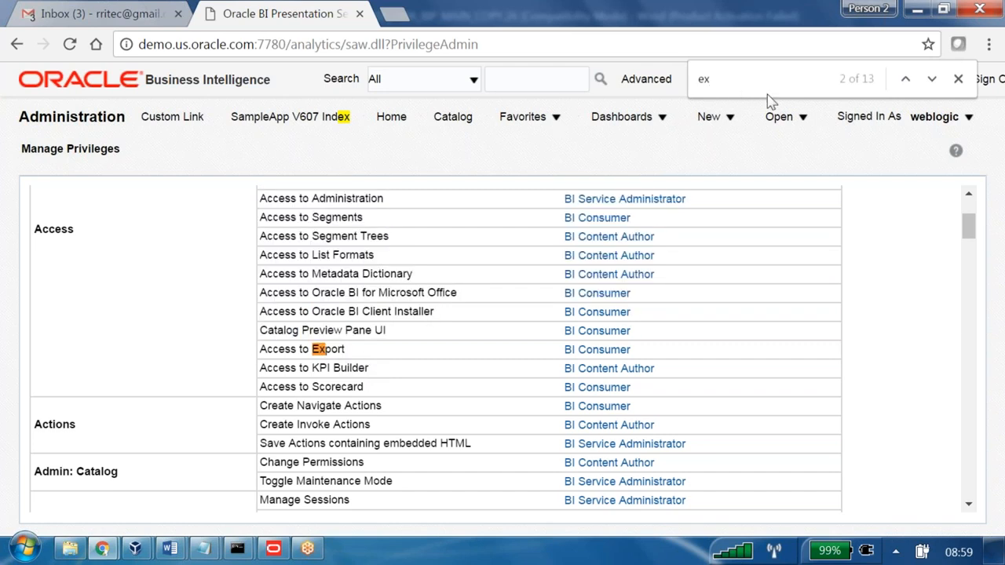
click(958, 79)
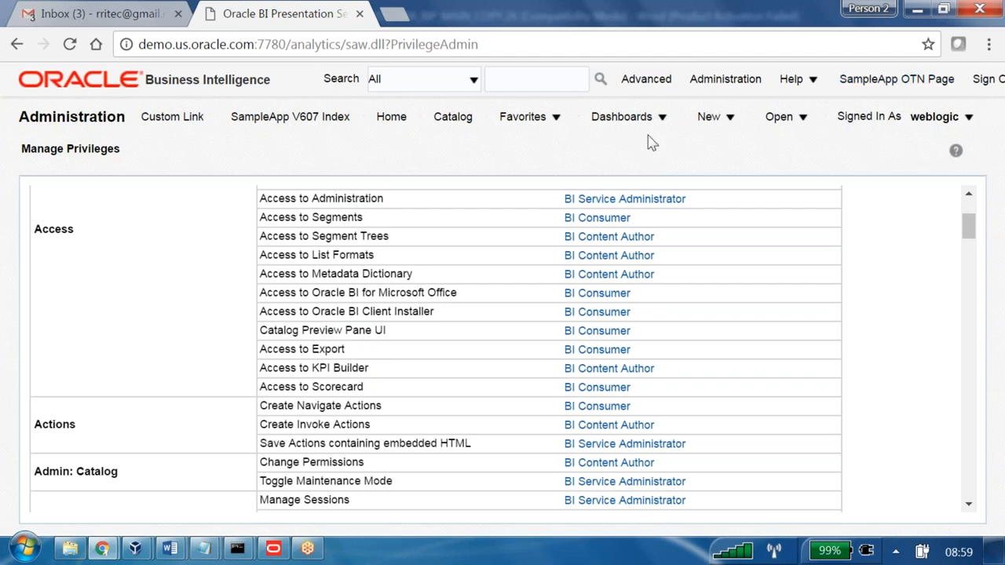
Collapse the first three dashboard groups and open B160_Shared_Dashboard from the B160 group.
click(628, 118)
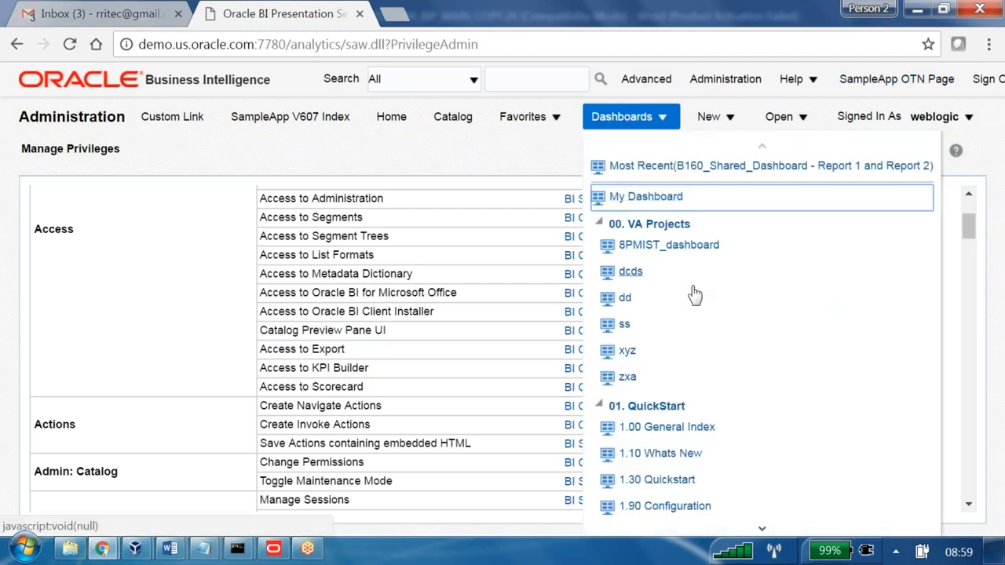
click(600, 226)
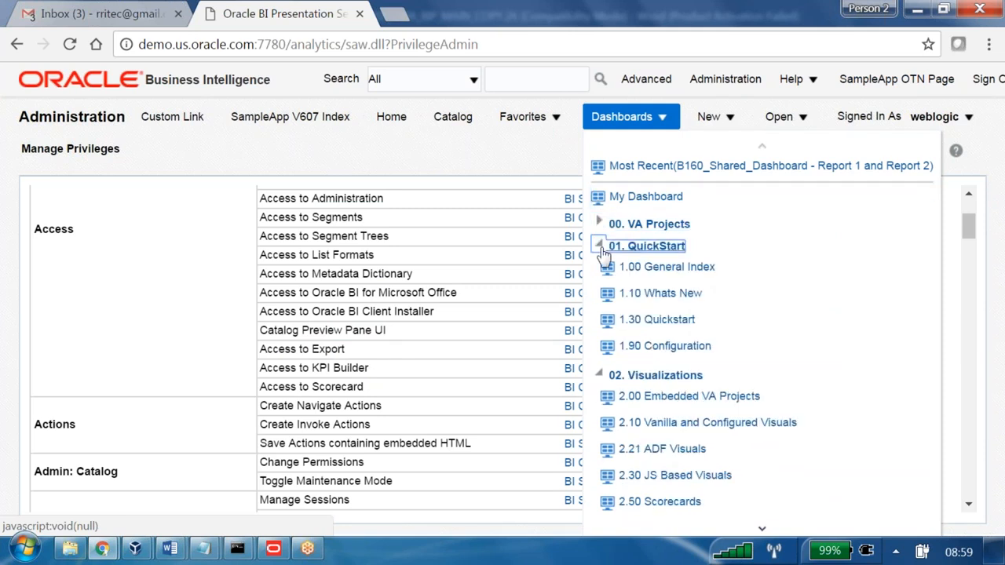
click(601, 246)
click(600, 268)
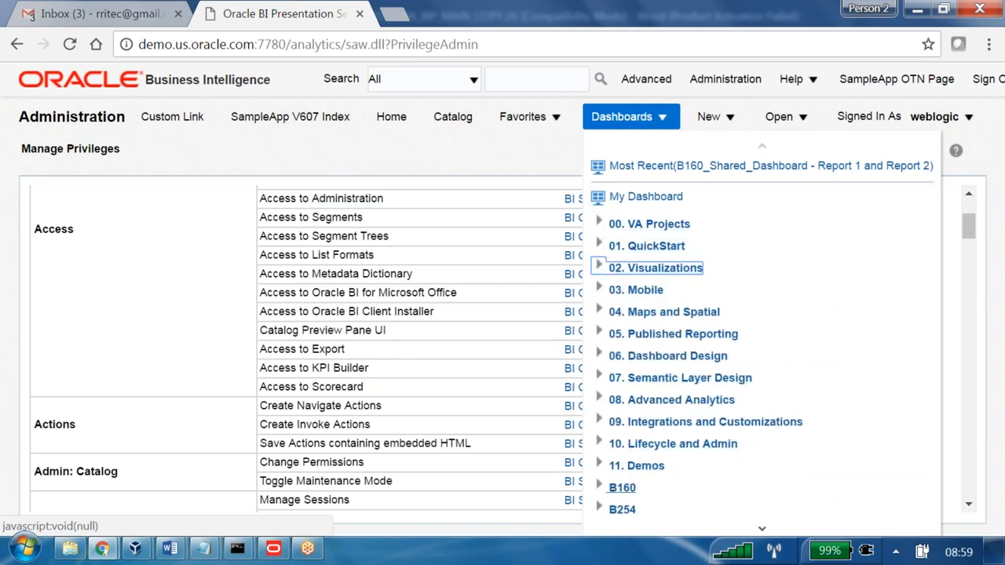
click(600, 488)
click(675, 509)
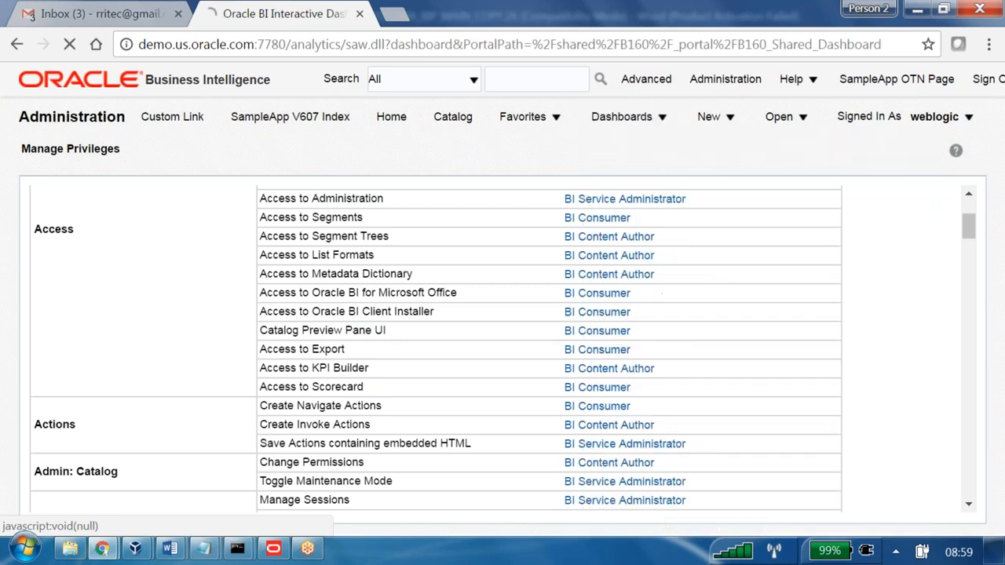
Check which Export to Excel options the dashboard's page options offer, and close the options.
scroll(475, 362, down, 1)
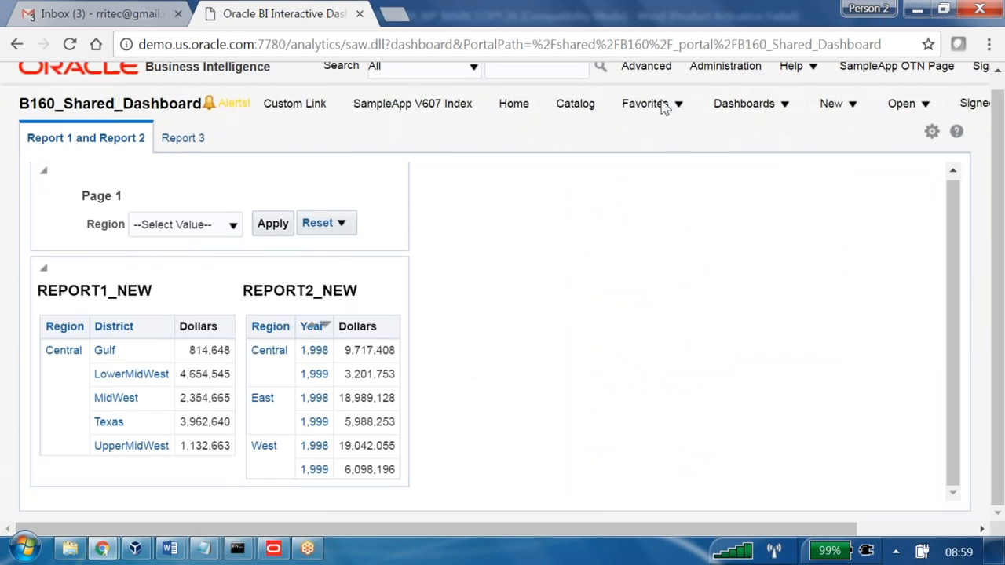
click(931, 132)
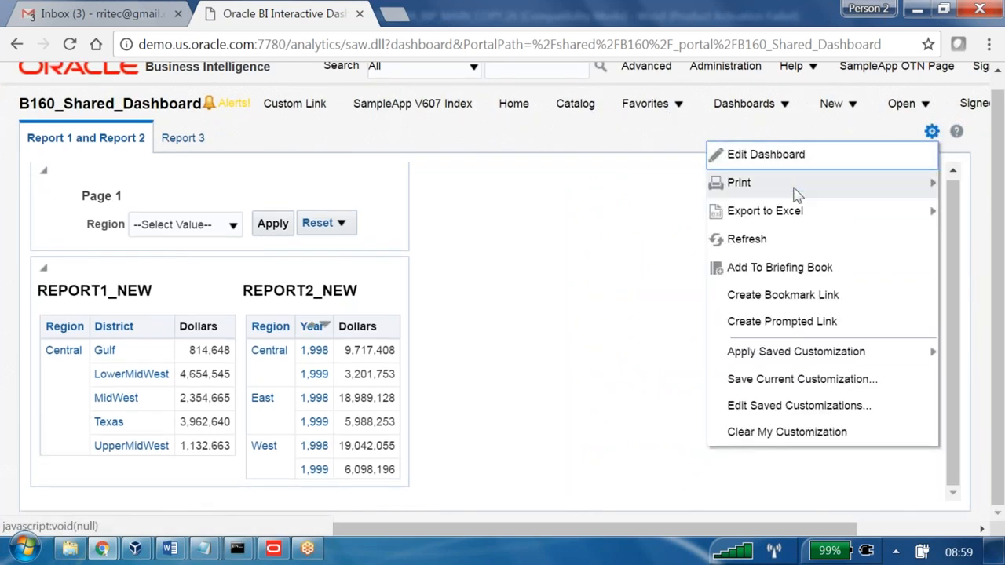
mouse_move(788, 222)
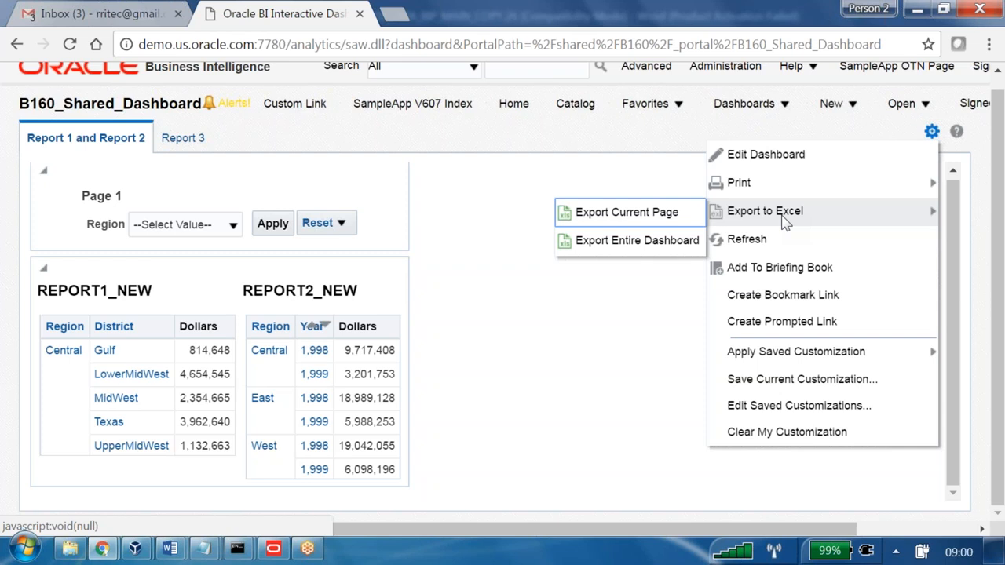
click(832, 103)
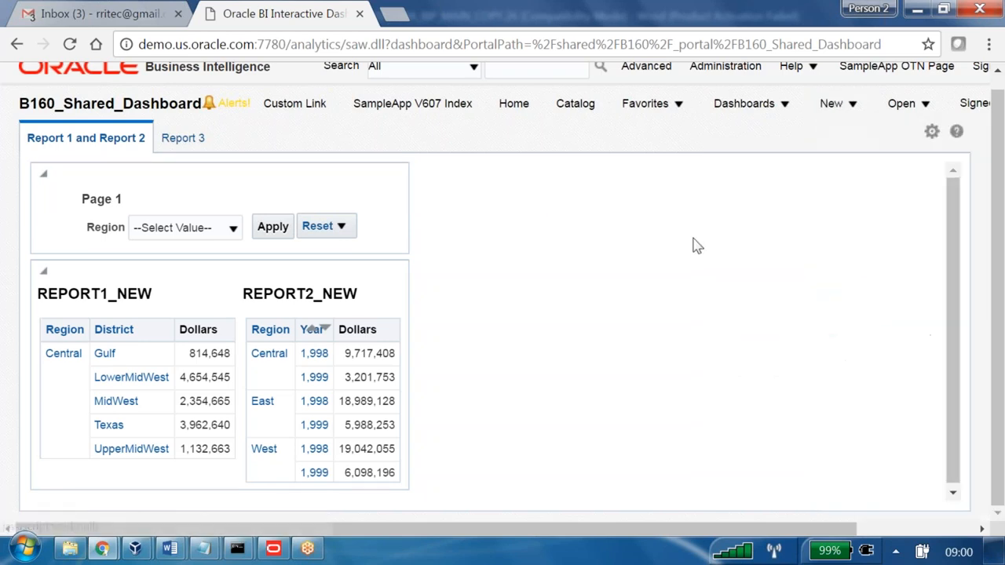
Return to Manage Privileges in Administration and look for the Dashboards privileges that control exporting to Excel.
click(748, 82)
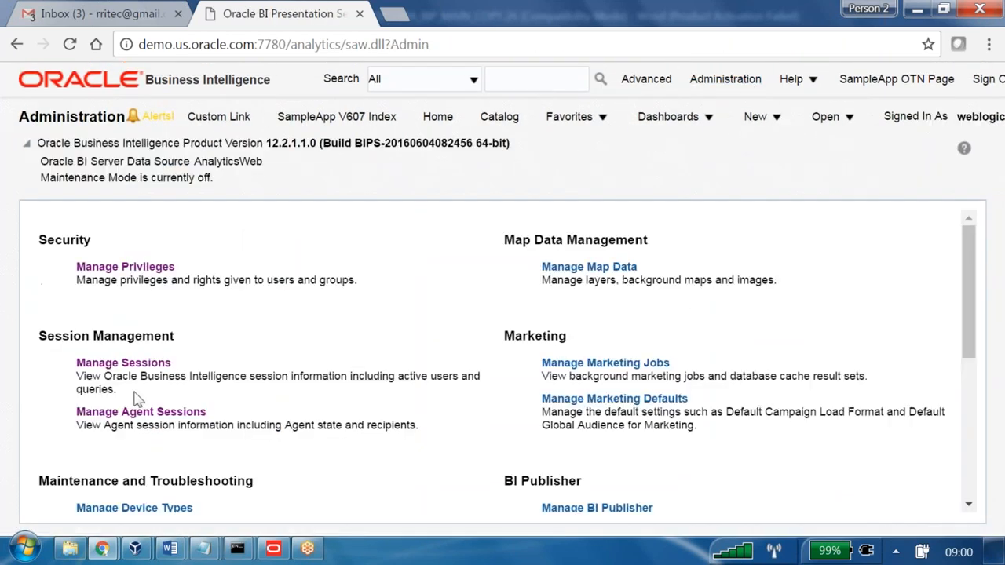
click(159, 266)
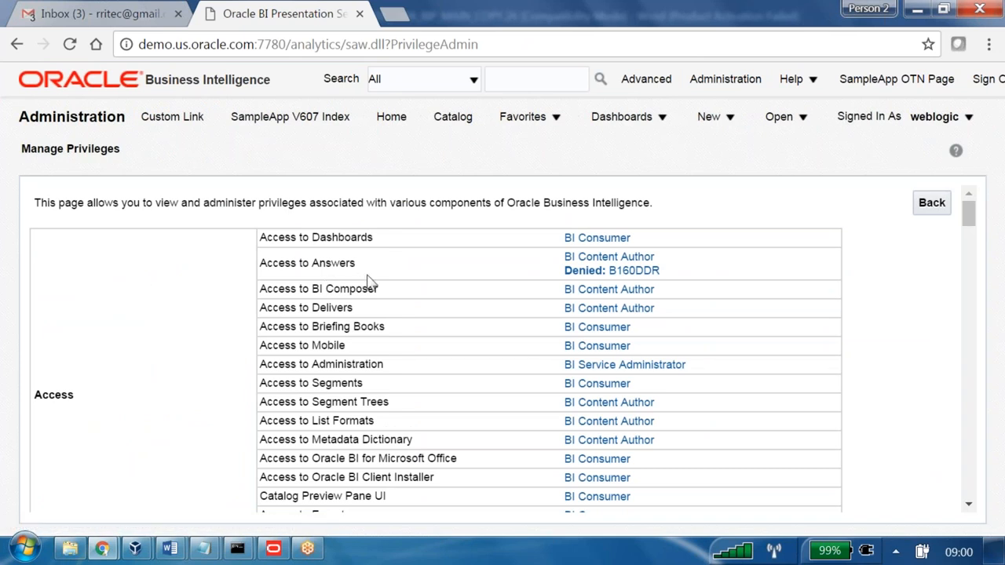
scroll(369, 281, down, 6)
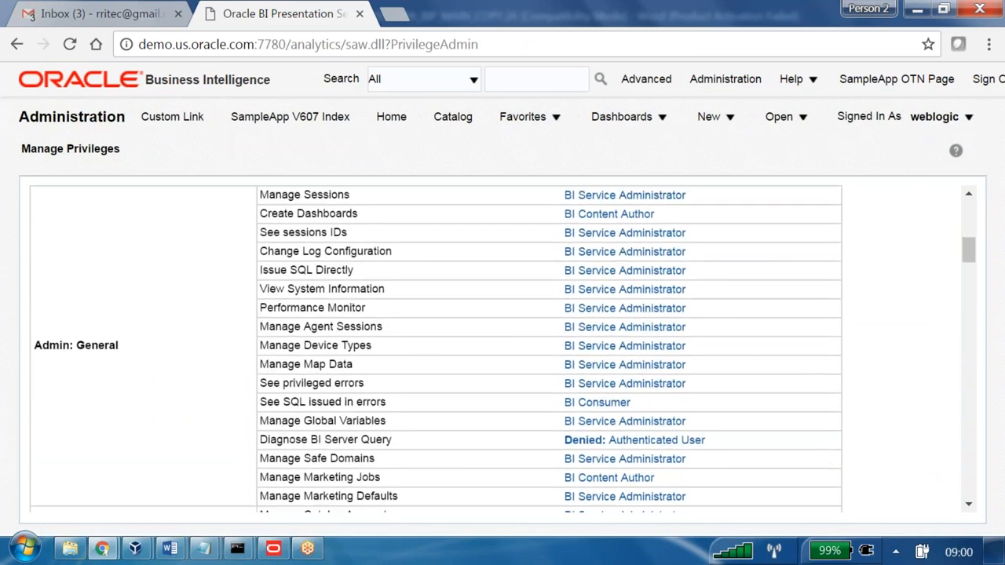
scroll(510, 349, down, 5)
scroll(511, 349, down, 2)
scroll(510, 350, down, 3)
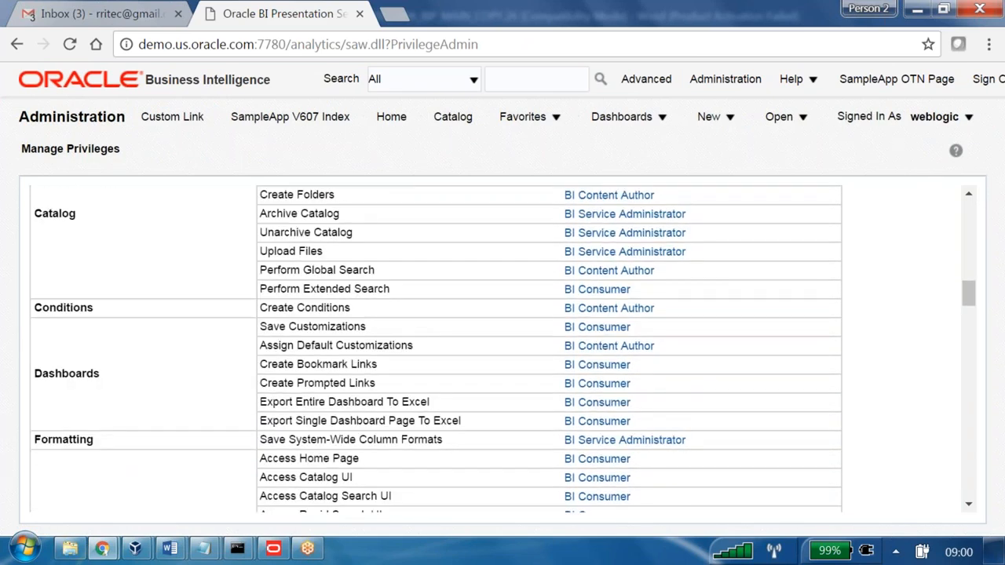
scroll(510, 349, down, 2)
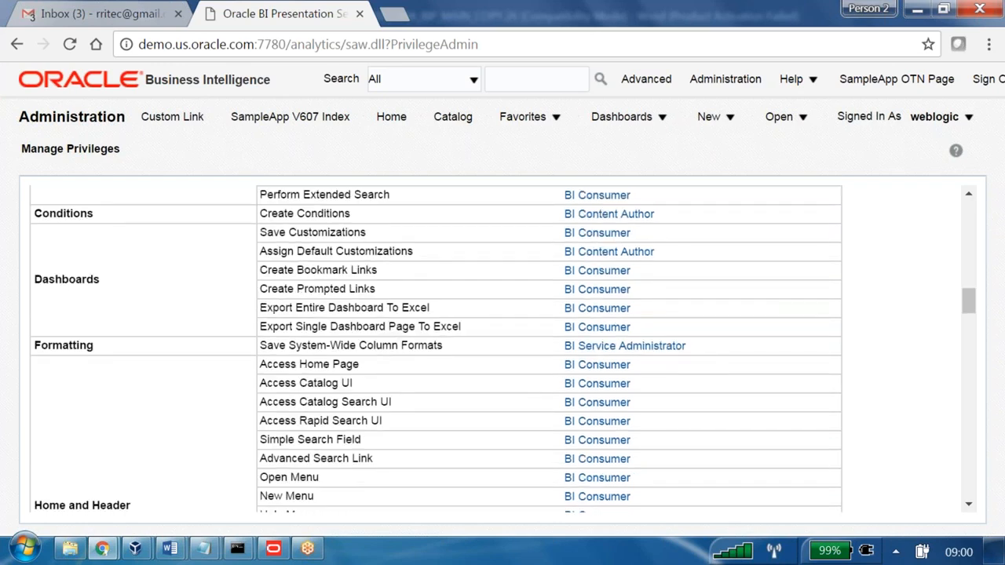
Examine the privileges listed from the Dashboards group through Delivers, Scorecard and Segmentation to the Mobile group's Enable Search.
drag(311, 232, 361, 233)
drag(305, 270, 376, 289)
scroll(382, 322, down, 8)
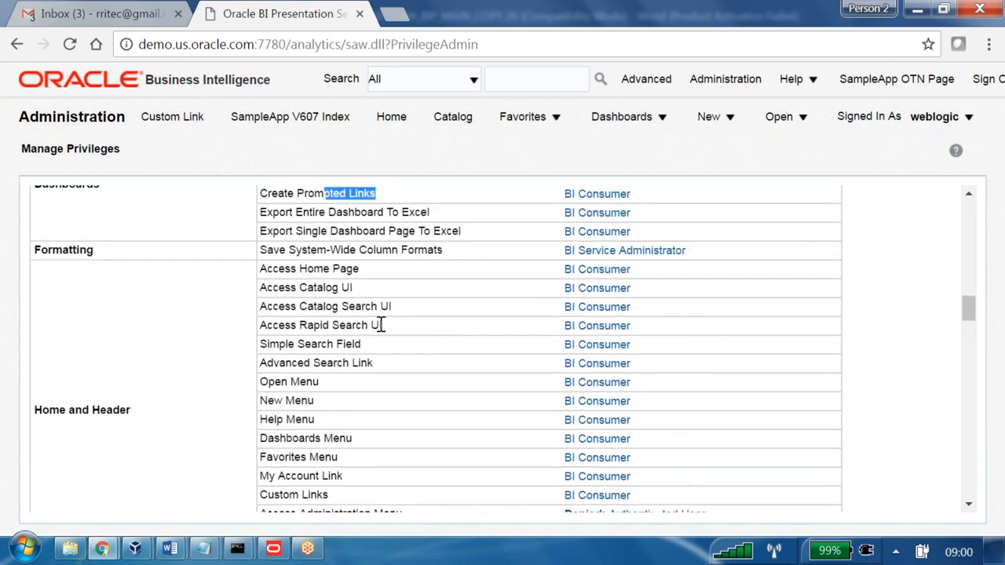
scroll(381, 324, down, 12)
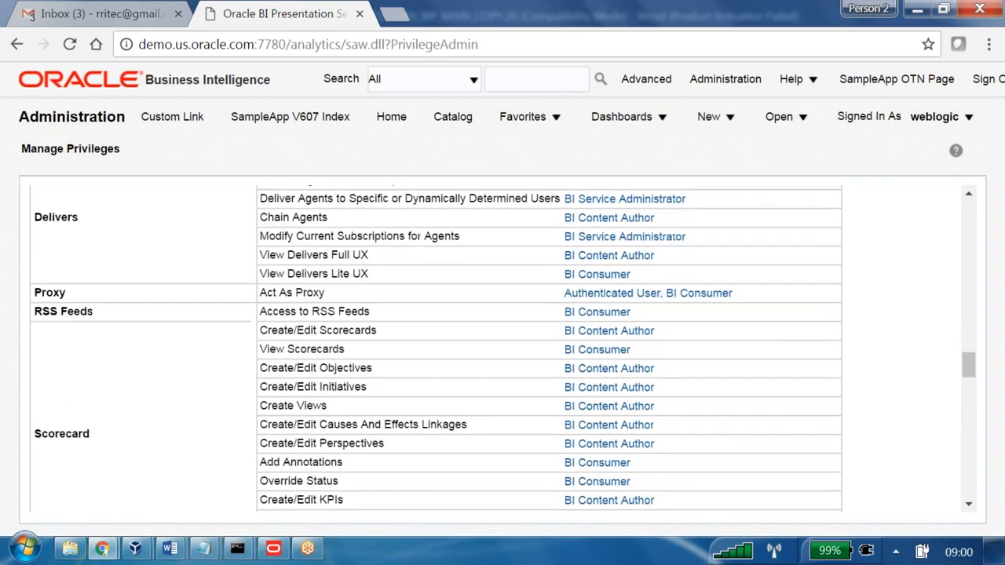
scroll(437, 348, down, 7)
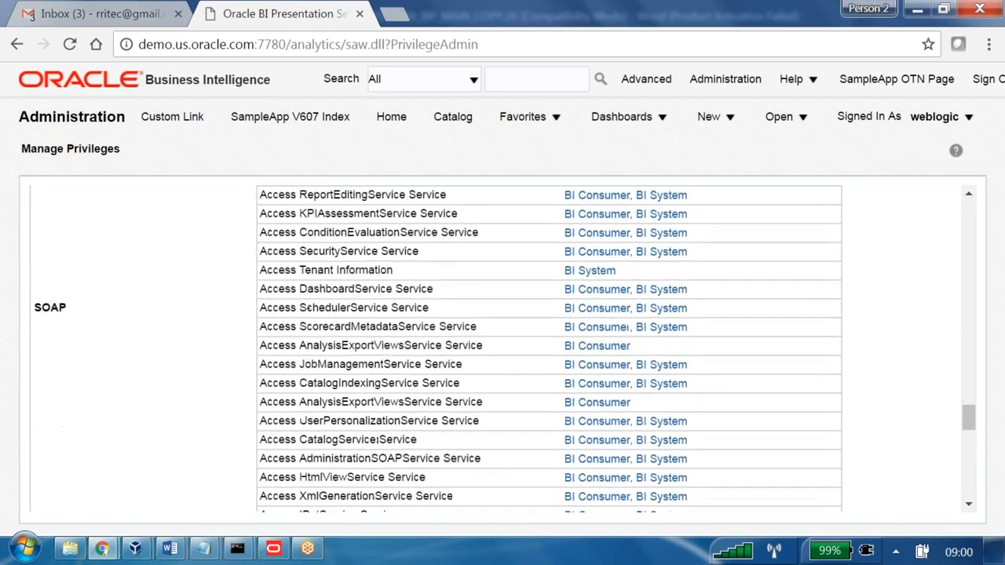
scroll(436, 348, up, 2)
scroll(328, 334, up, 2)
drag(311, 349, 448, 353)
scroll(447, 353, down, 1)
drag(289, 270, 336, 272)
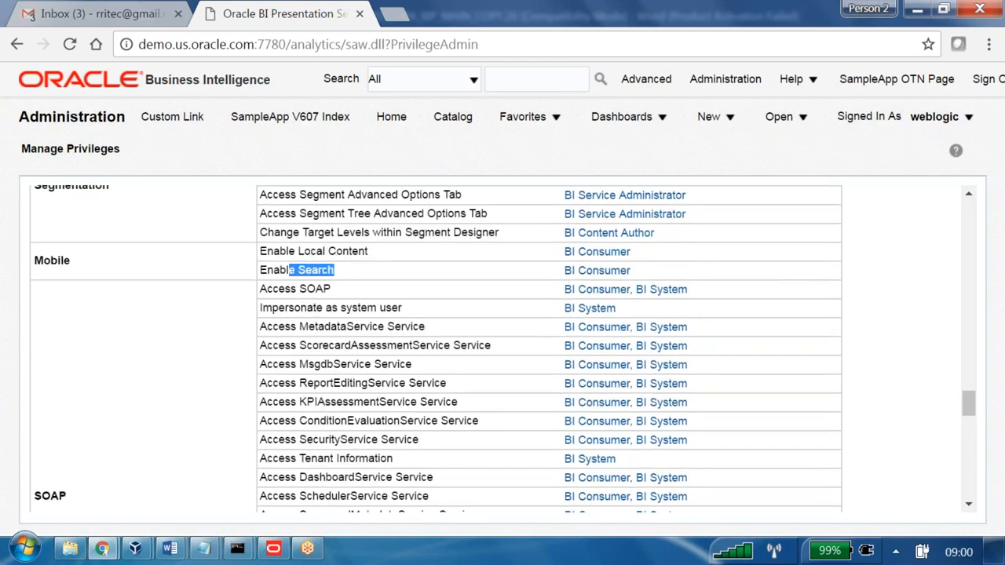
Examine the add/edit privileges for the individual view types, including No Results and Title, down to the end of the list.
scroll(271, 333, down, 3)
scroll(485, 298, down, 10)
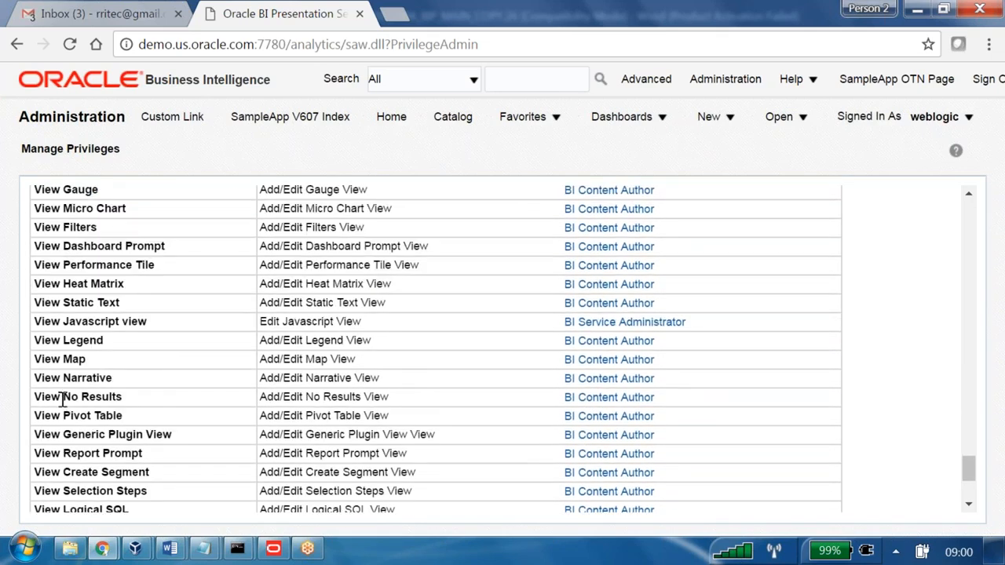
drag(62, 397, 200, 390)
scroll(200, 389, down, 3)
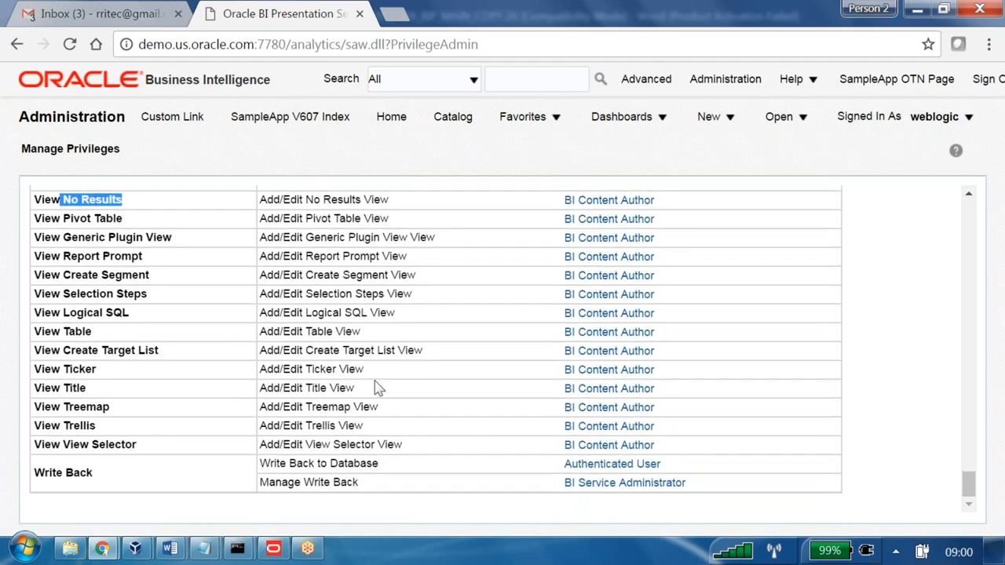
drag(258, 388, 410, 387)
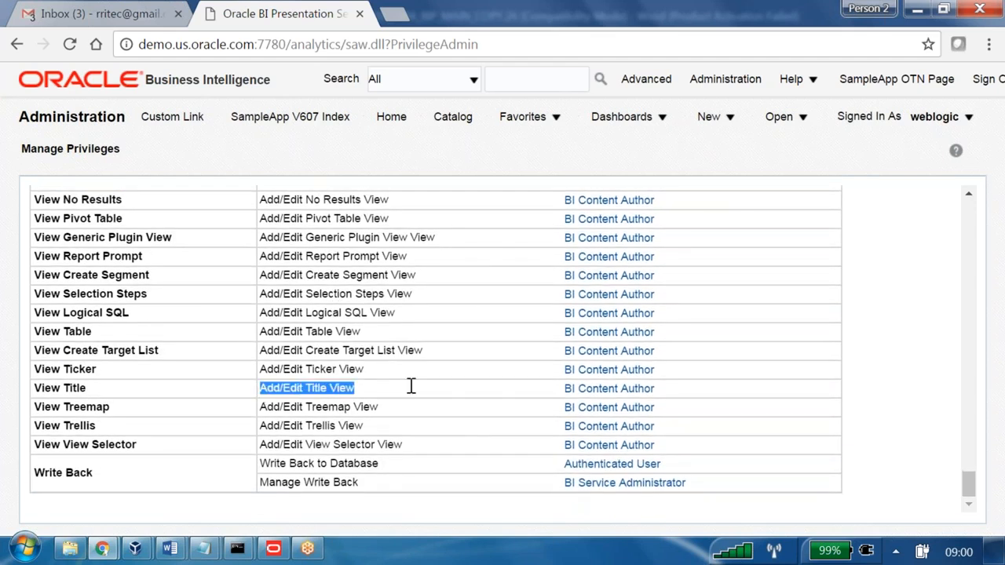
Return to the start of the privileges list, then switch to the OBIEE notes document in Word to review the Analysis denial steps.
scroll(399, 372, up, 20)
scroll(400, 372, up, 10)
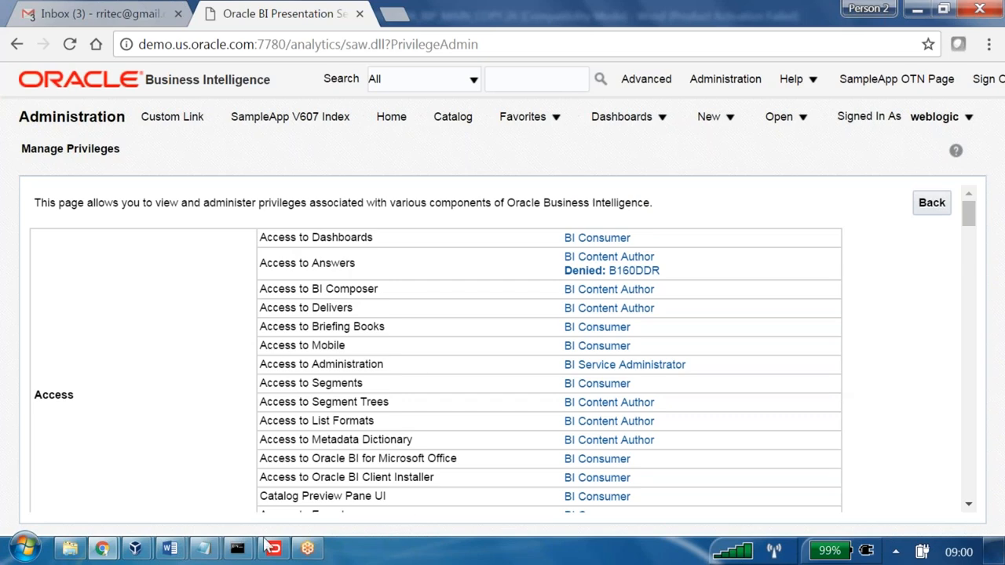
mouse_move(171, 550)
click(157, 489)
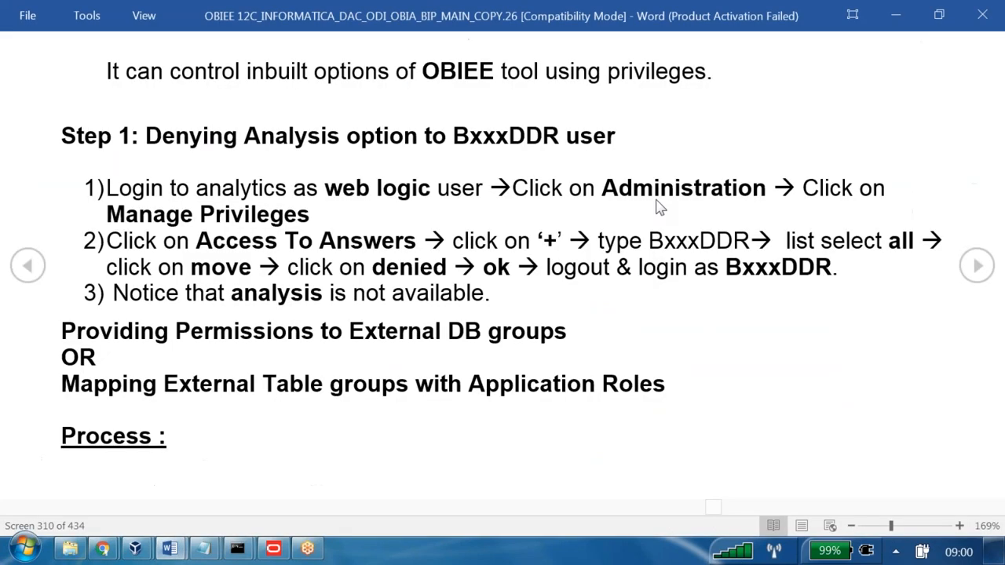